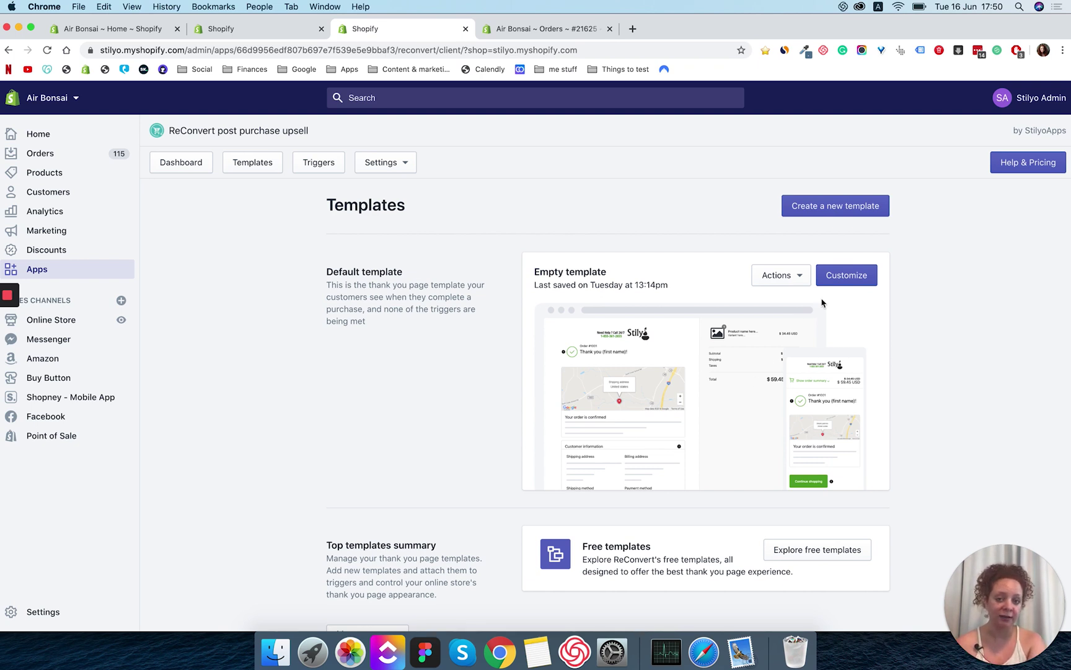
- Open the Empty template's Right Area and list the section types that can be added, such as Call to action
left_click(861, 275)
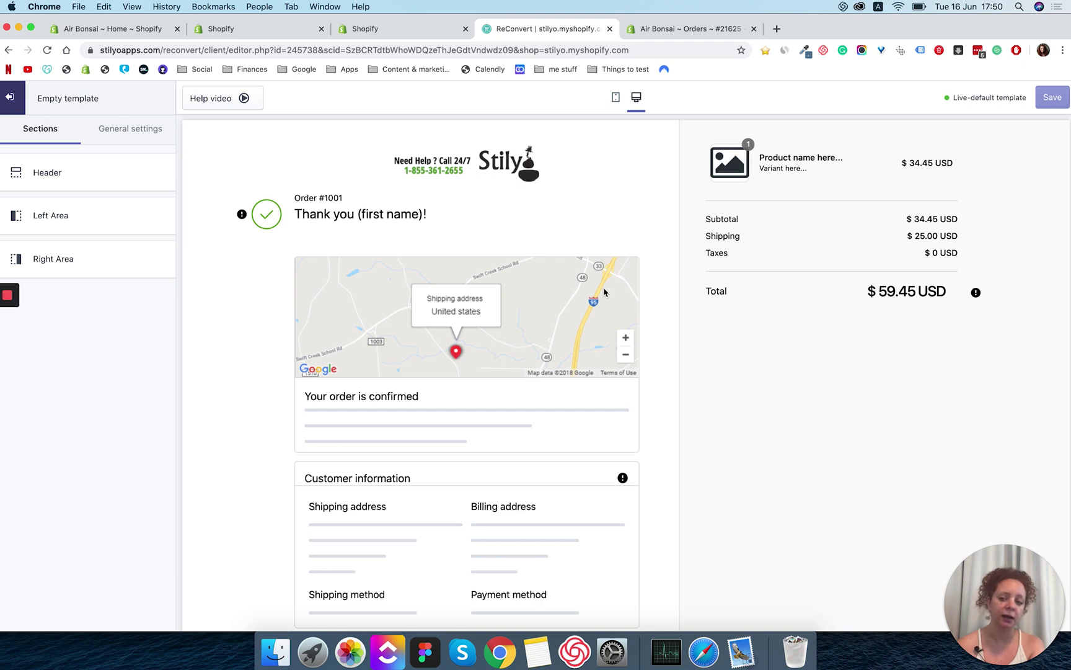
left_click(76, 263)
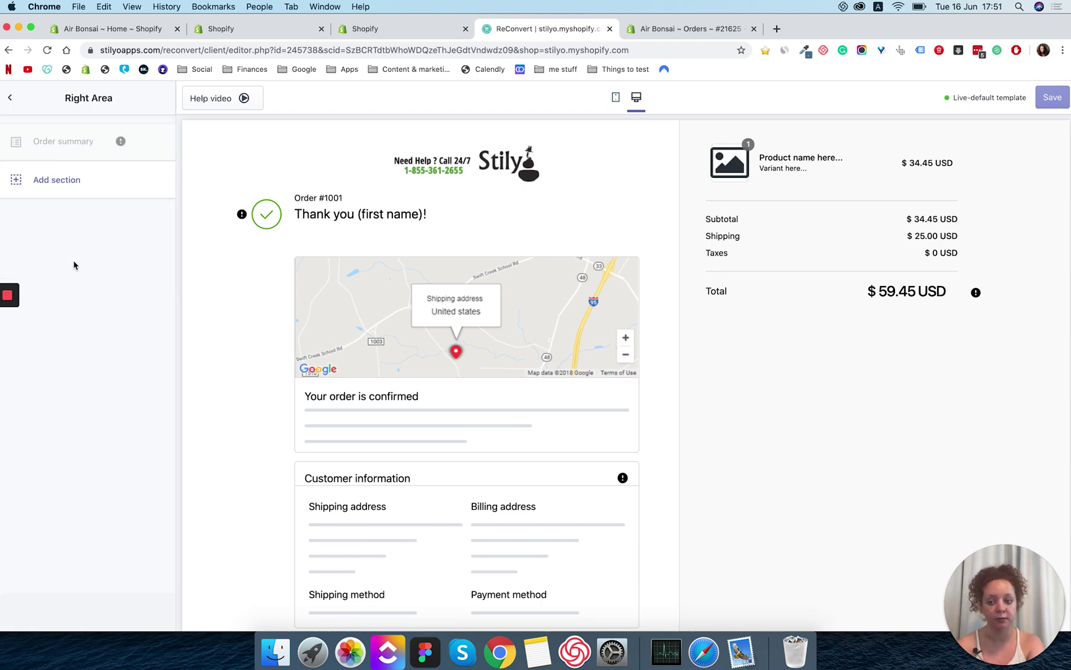
left_click(64, 181)
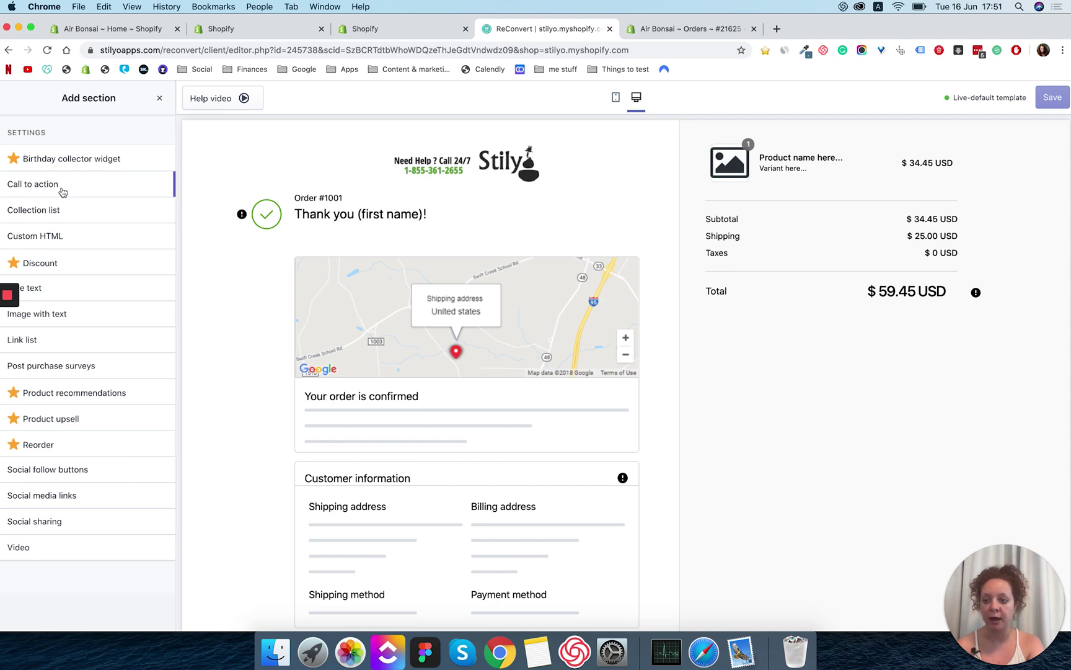
left_click(34, 187)
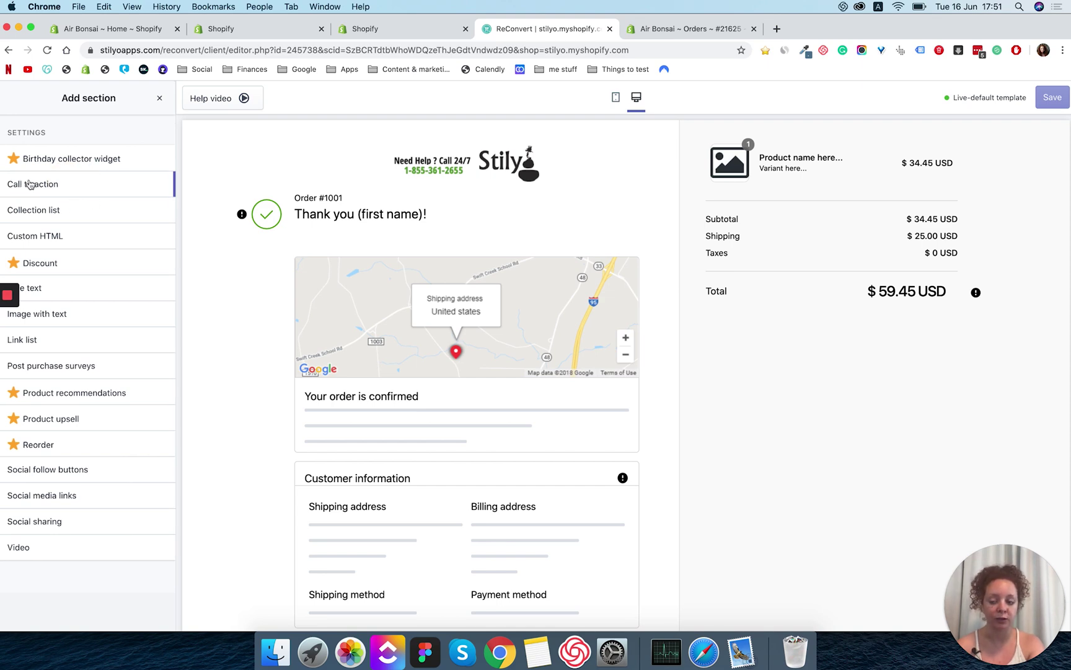
- Add a Call to action section and replace its placeholder text with the Facebook community invitation
left_click(159, 183)
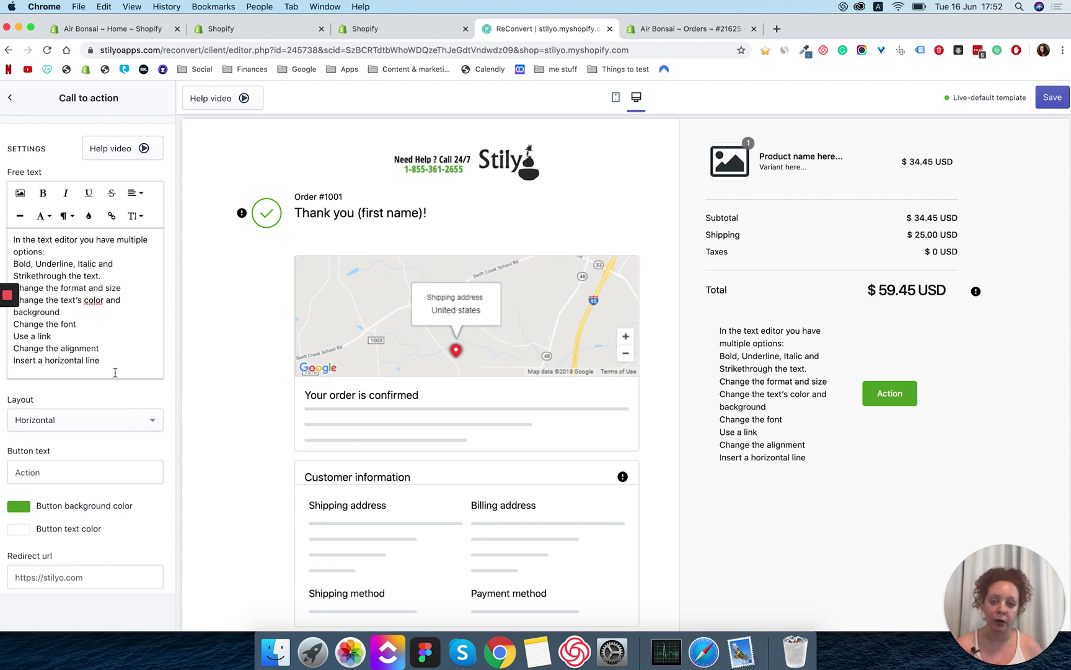
left_click(77, 315)
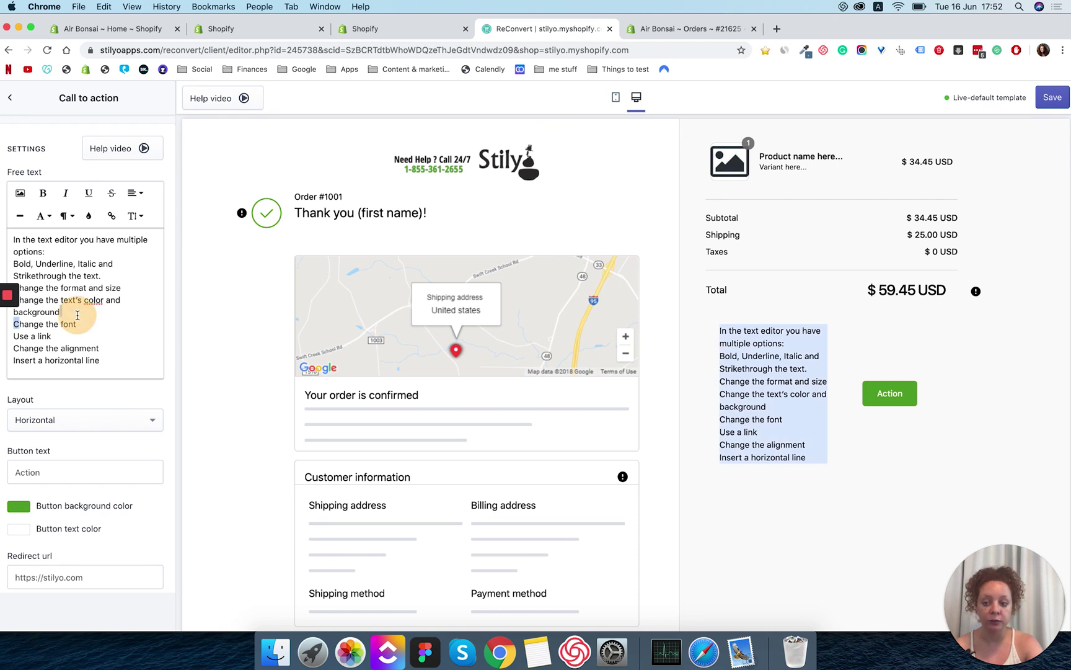
key("super+a")
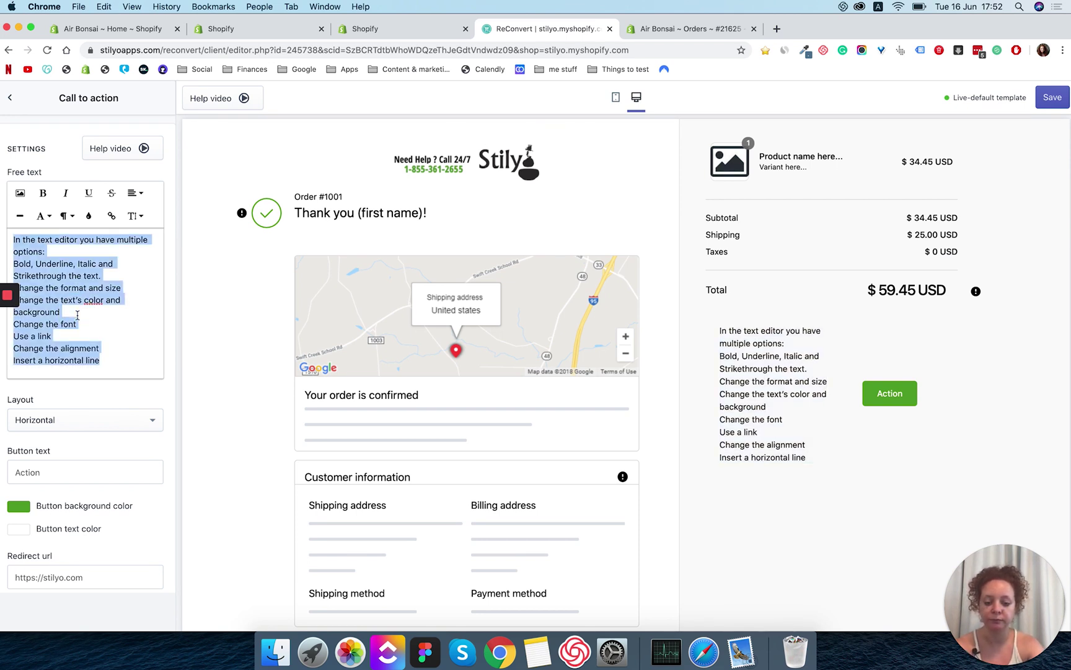
type("Join Our Community On Facebook! We have a new Facebook group just for planters enthusiasts like you, join the discussion now:")
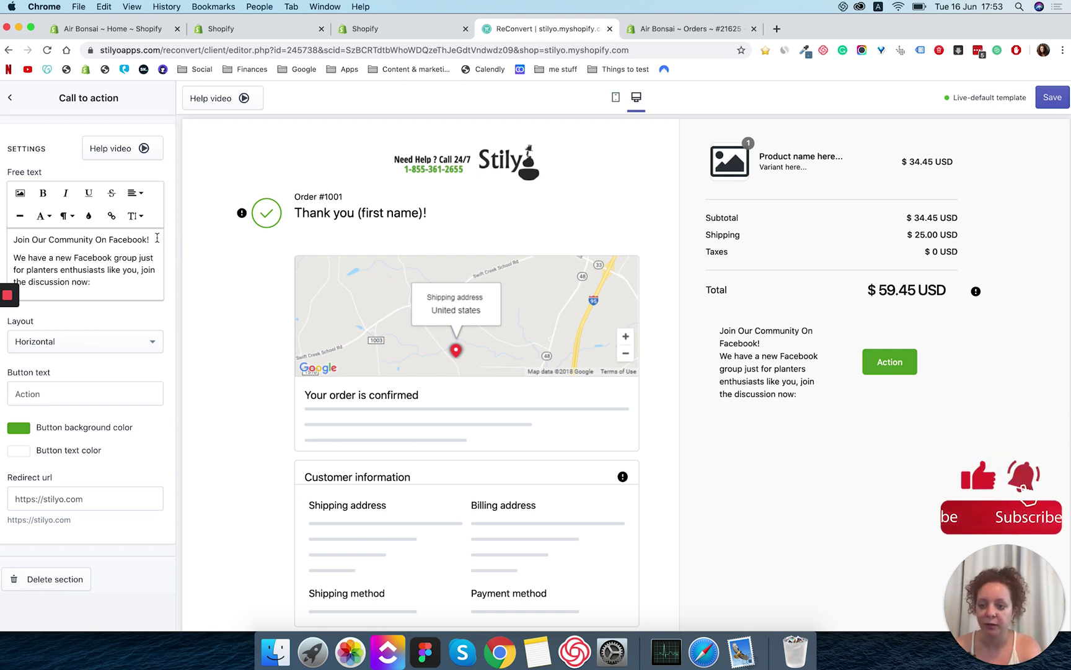
- Format the first line 'Join Our Community On Facebook!' as Heading 2
left_click_drag(159, 237, 8, 239)
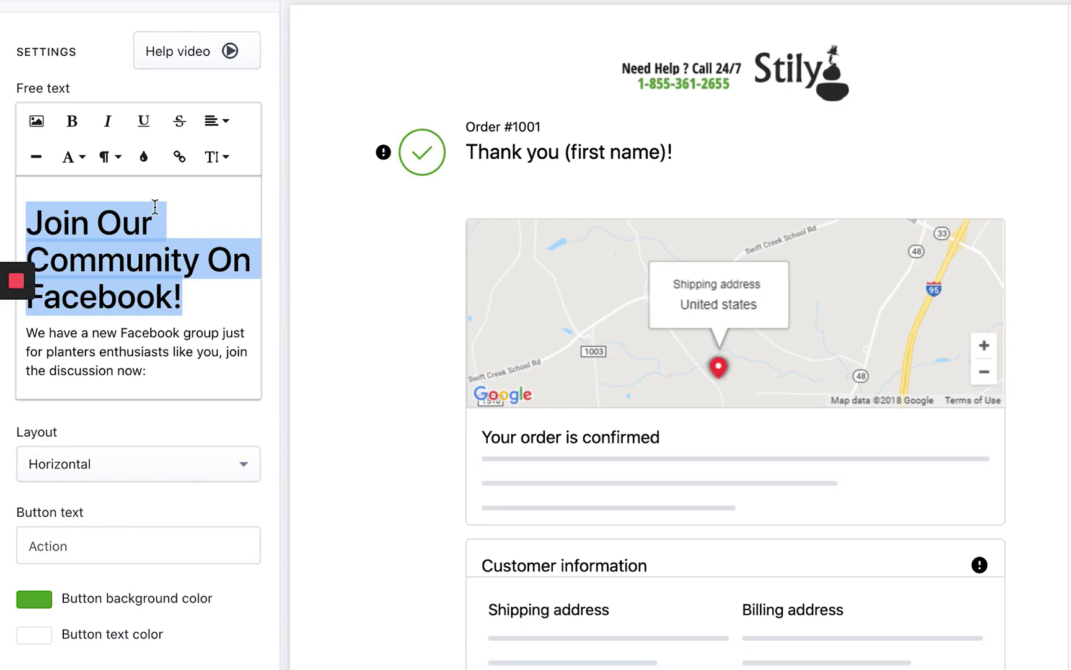
left_click(66, 215)
left_click(150, 300)
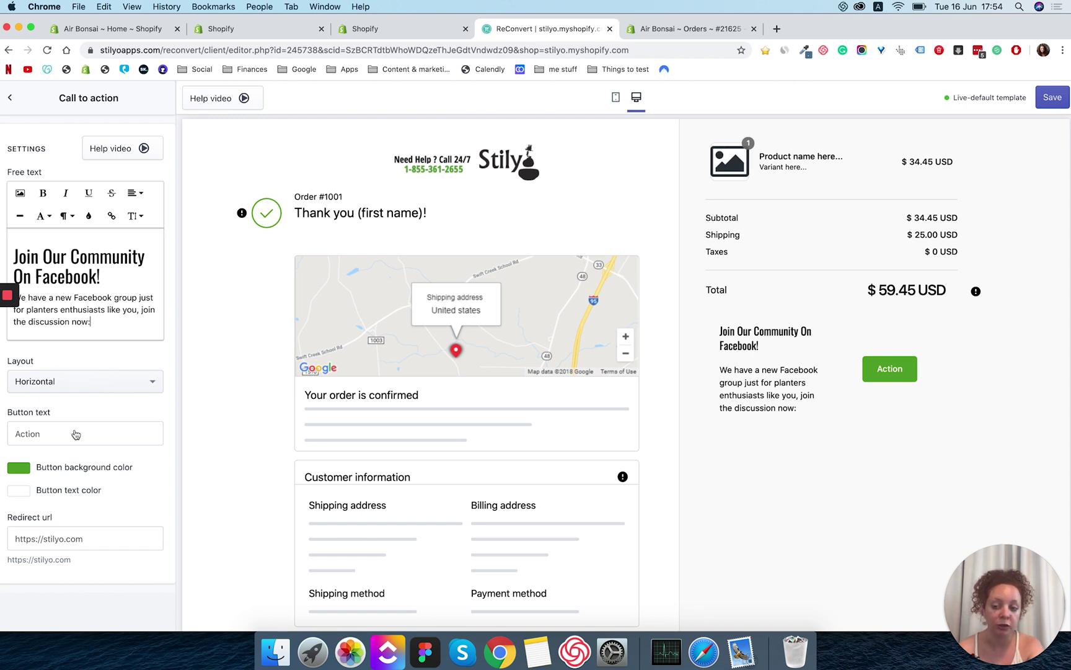
- Switch the call-to-action layout to Vertical and add an empty line after the text
left_click(152, 395)
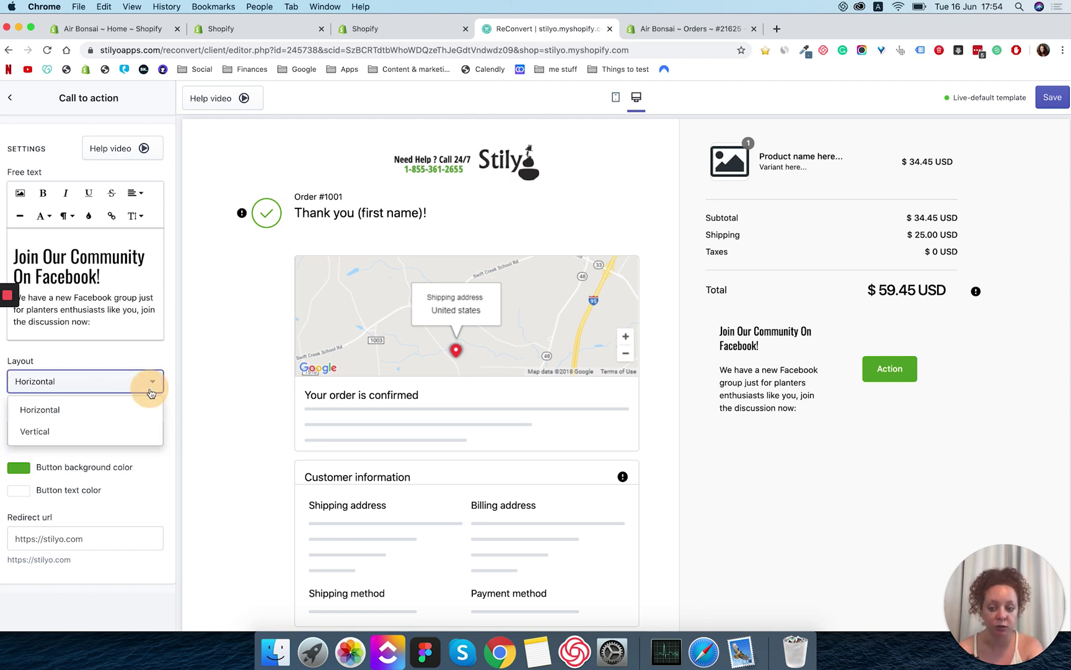
left_click(47, 432)
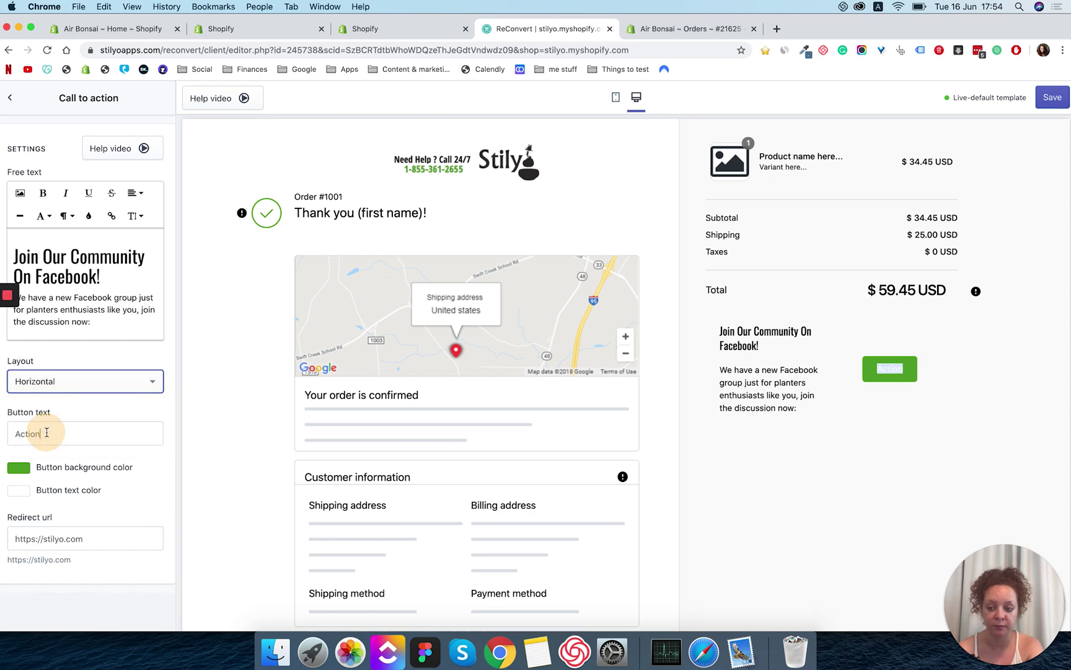
left_click(99, 324)
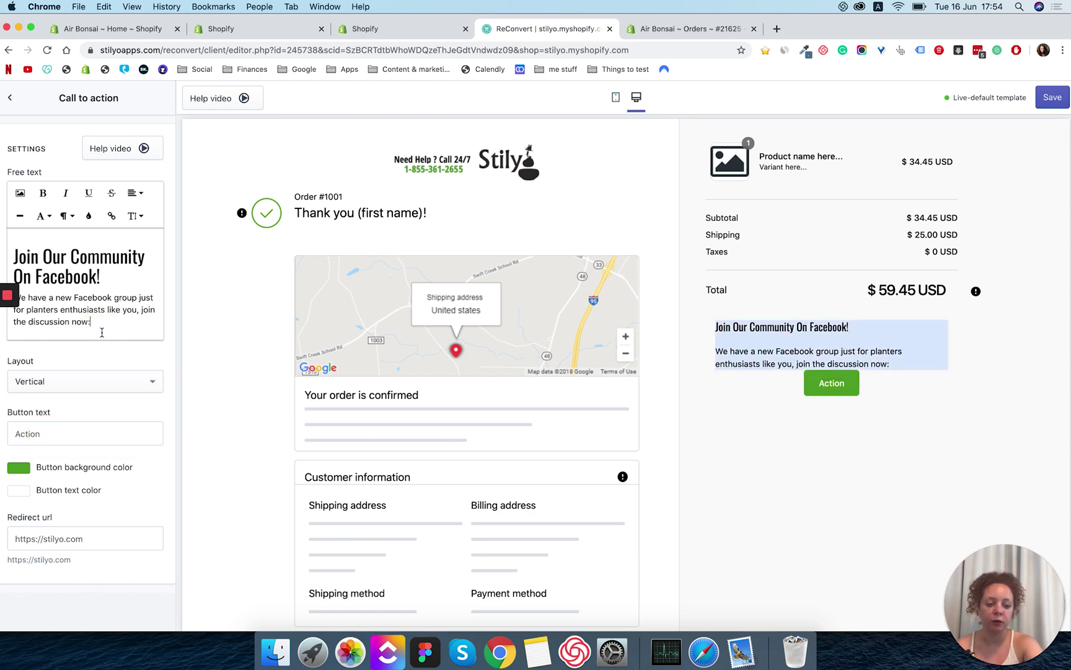
key("Return")
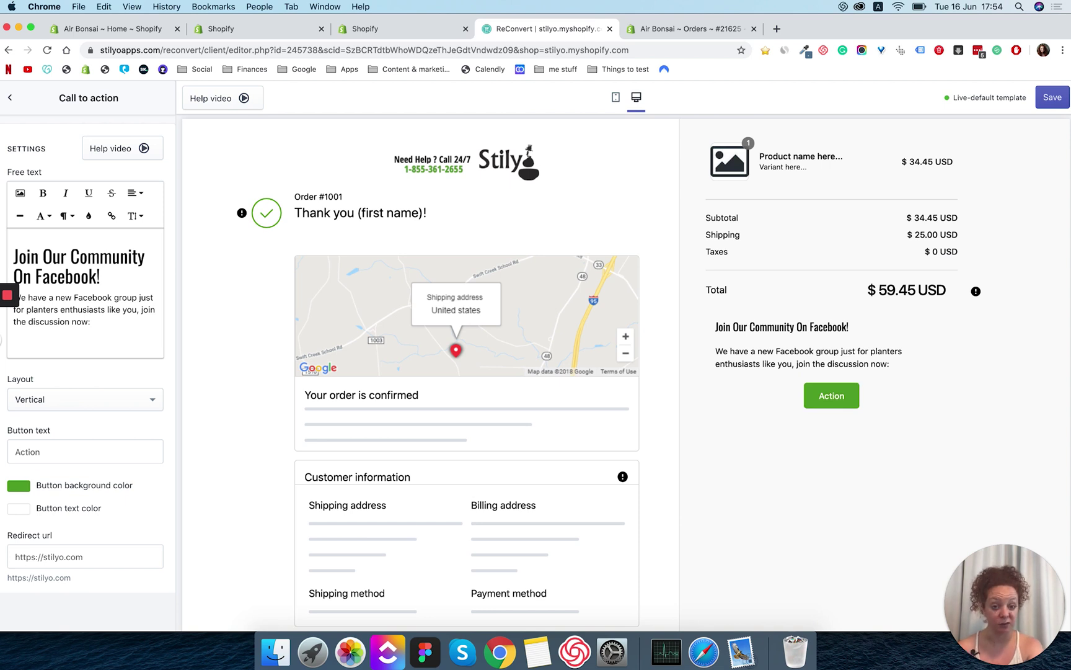
- Centre-align the heading and the invitation paragraph
left_click_drag(148, 322, 13, 251)
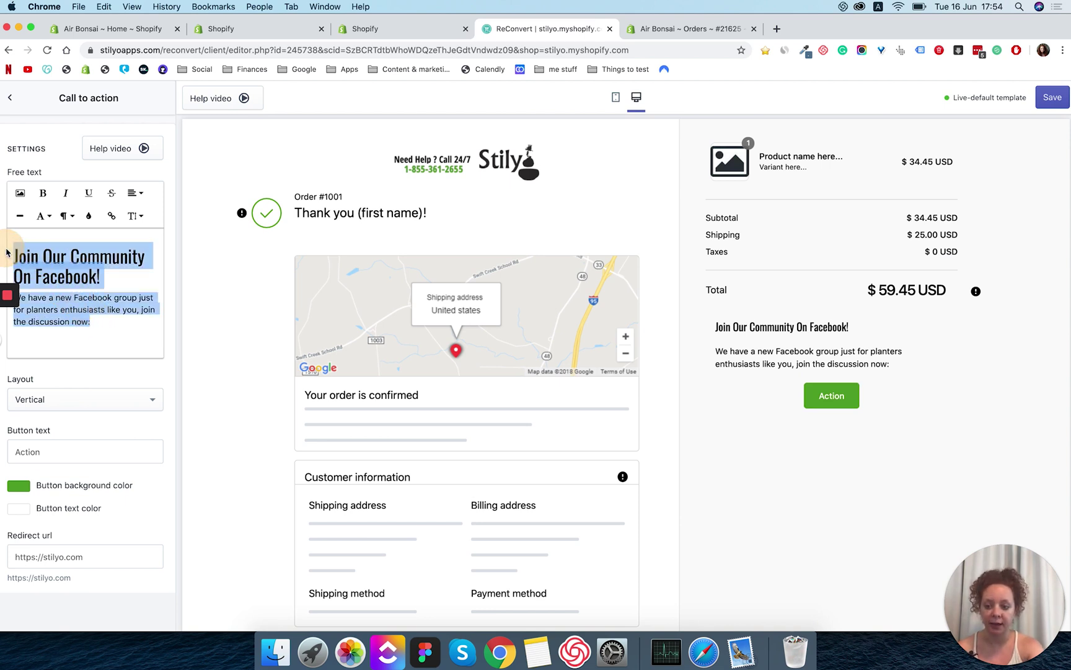
left_click(134, 193)
left_click(145, 221)
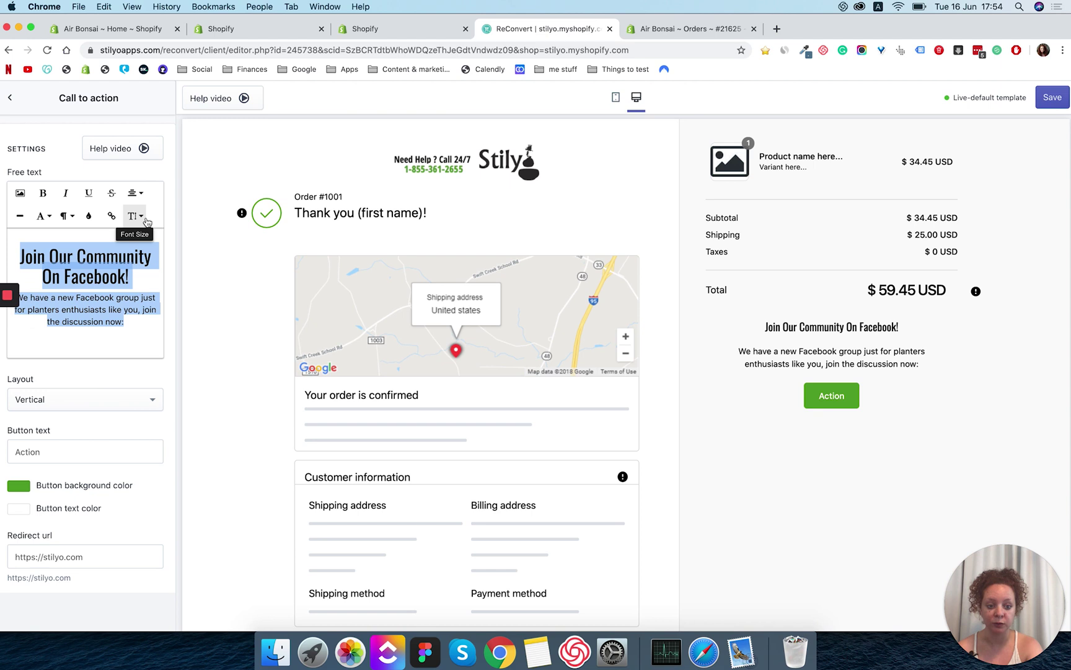
left_click(95, 296)
- Make 'Join Our Community On Facebook!' a Heading 1
left_click_drag(131, 283, 19, 251)
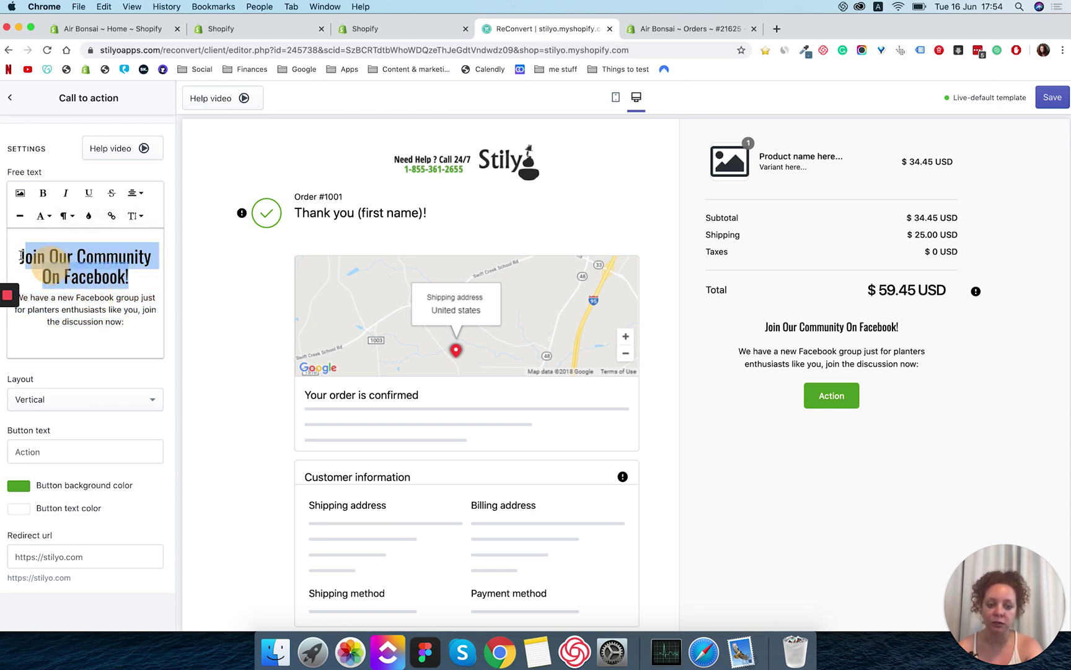
left_click(135, 216)
left_click(88, 216)
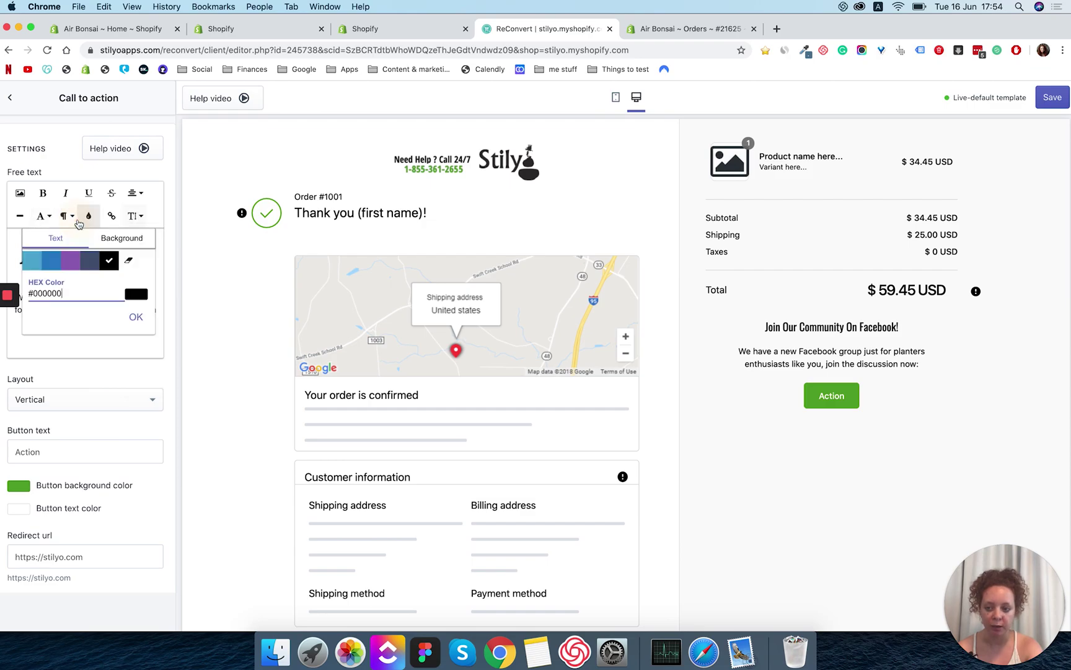
left_click(65, 216)
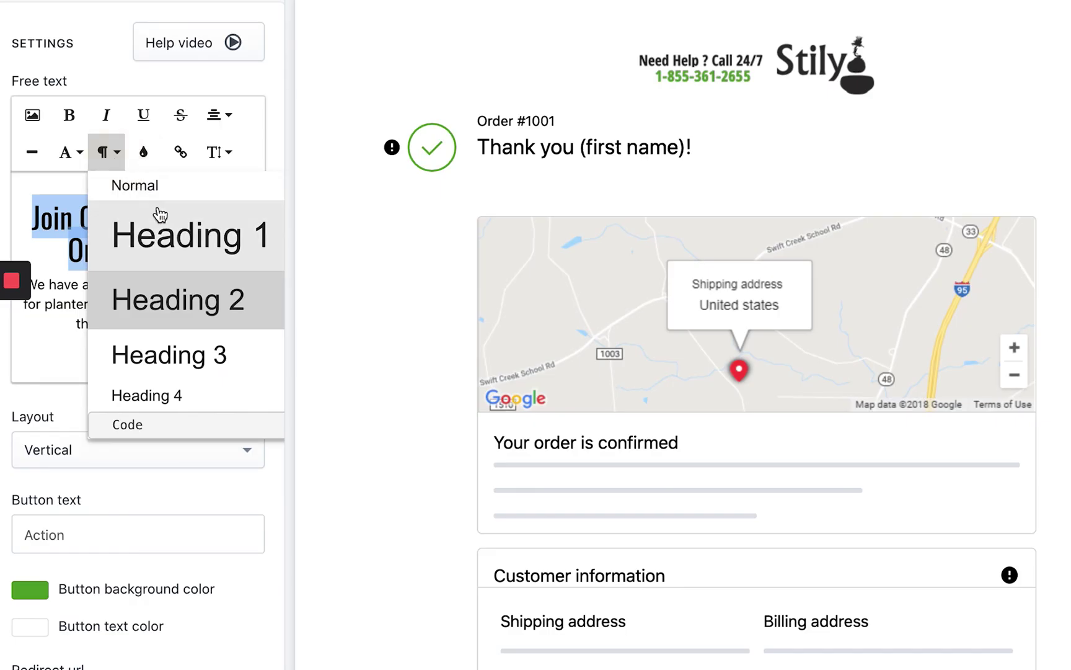
left_click(160, 214)
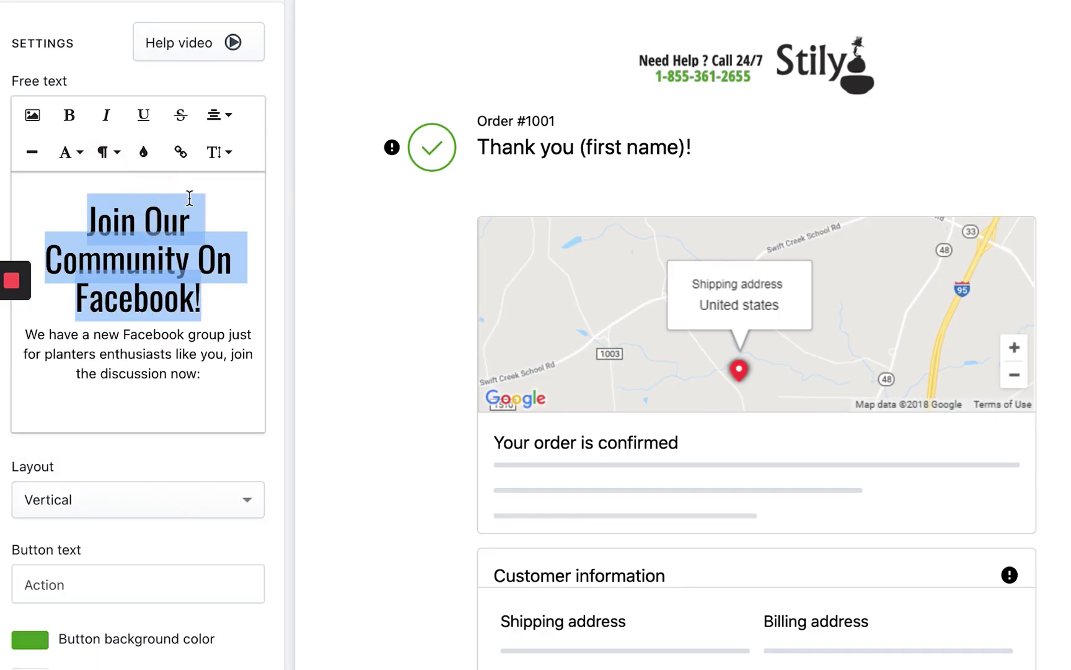
left_click(202, 305)
- Set the invitation paragraph's font size to 14
triple_click(147, 360)
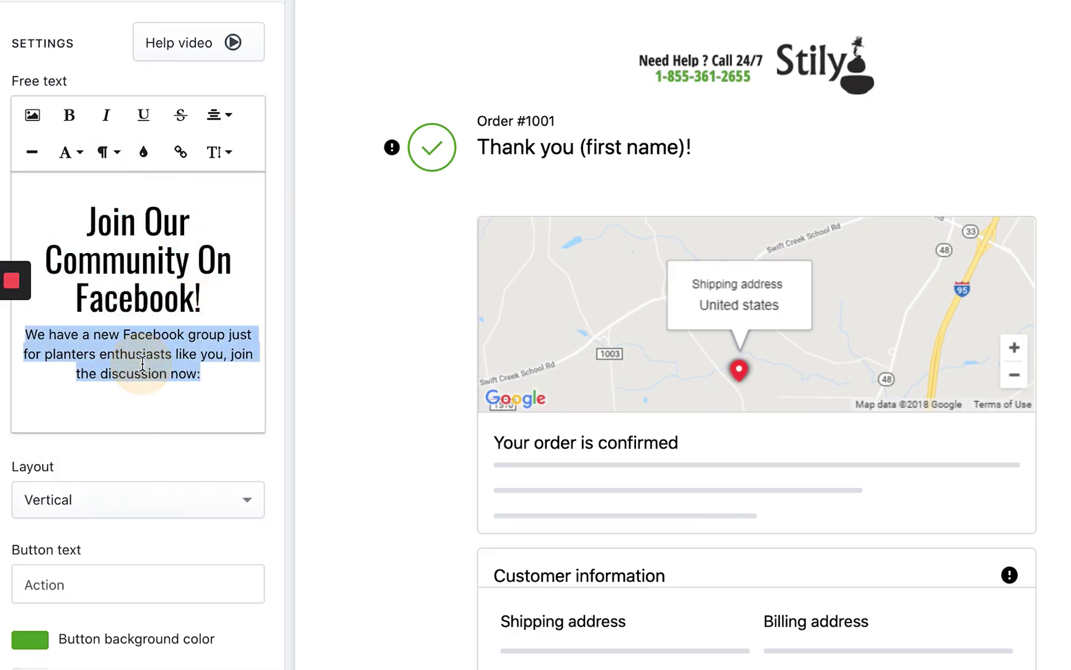
left_click(217, 159)
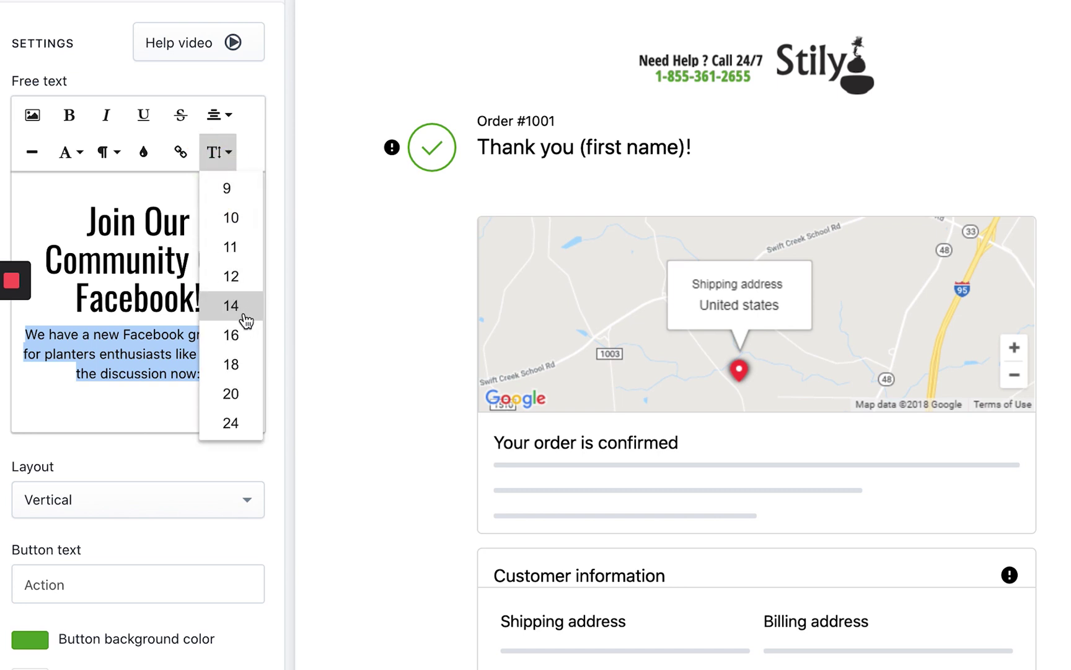
left_click(230, 313)
left_click(162, 397)
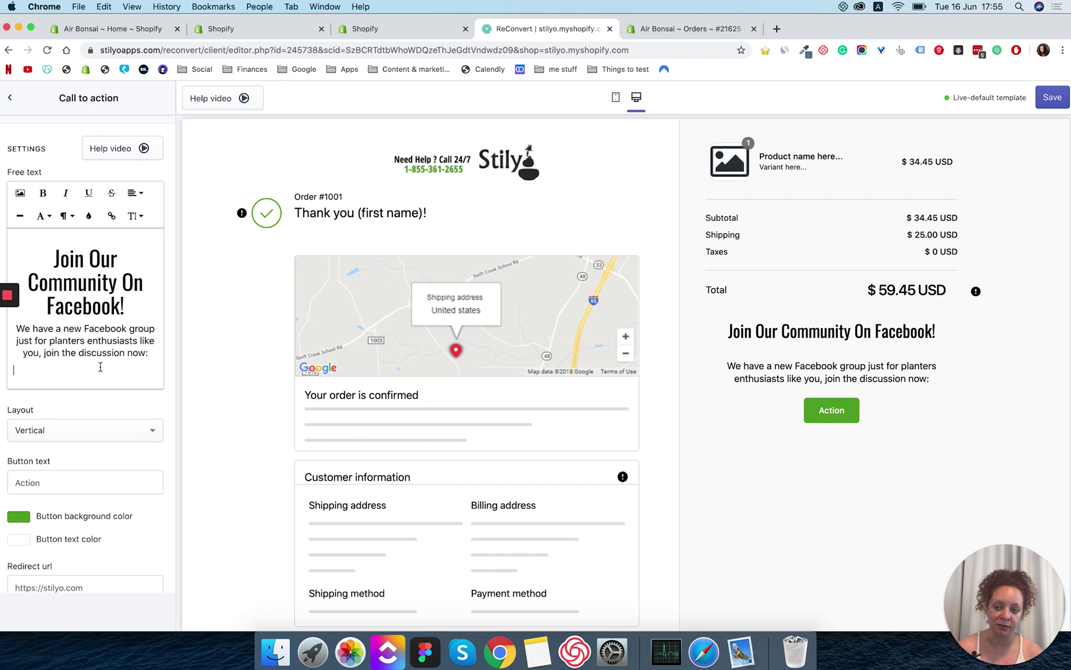
- Colour the Facebook heading green (#0a8809)
left_click_drag(126, 306, 53, 251)
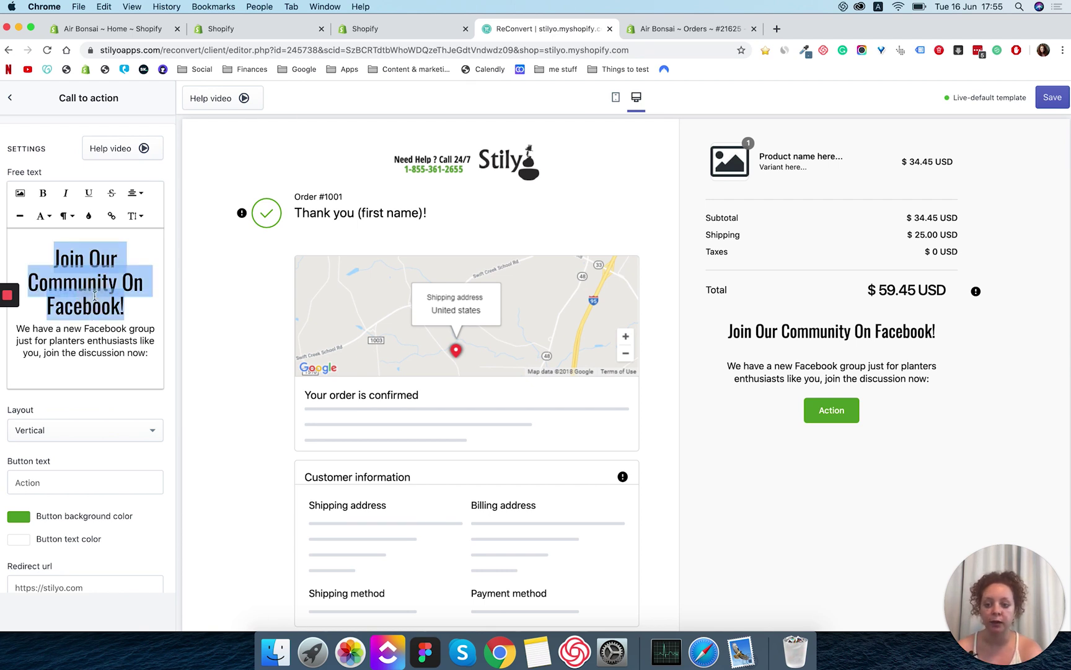
left_click(89, 216)
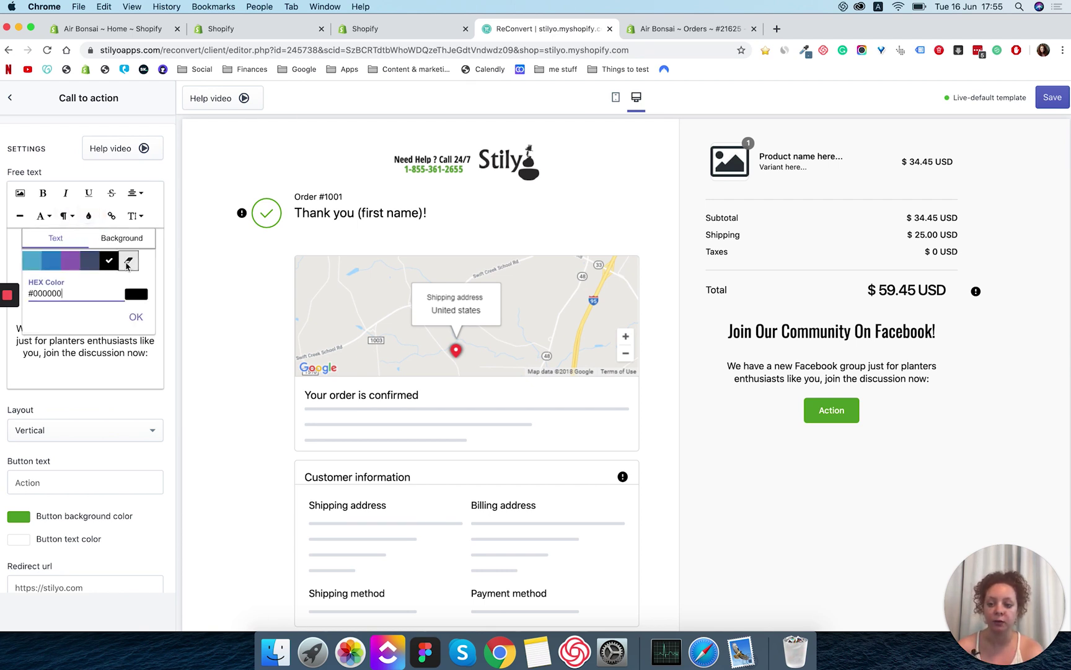
left_click(136, 292)
left_click(243, 336)
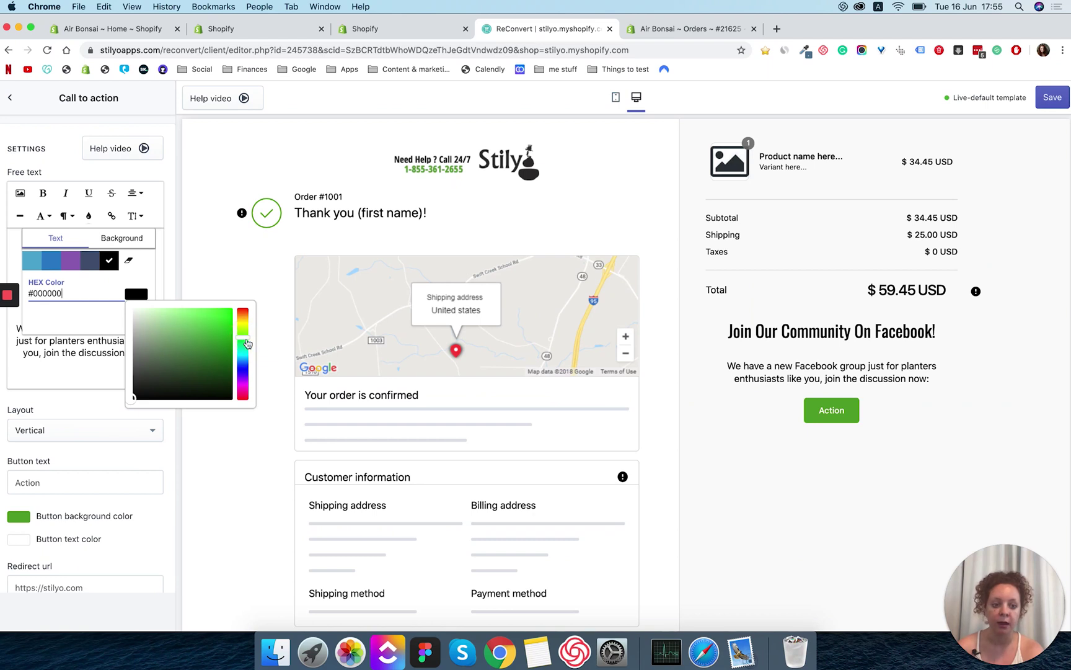
left_click(215, 346)
left_click_drag(217, 349, 223, 351)
left_click(89, 315)
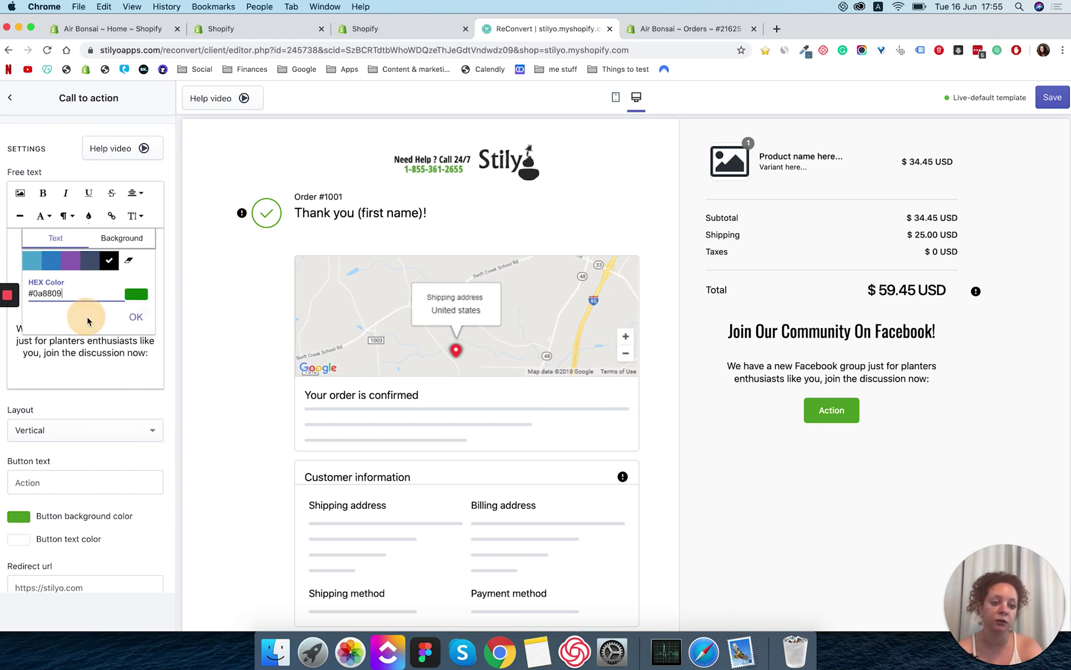
left_click(136, 317)
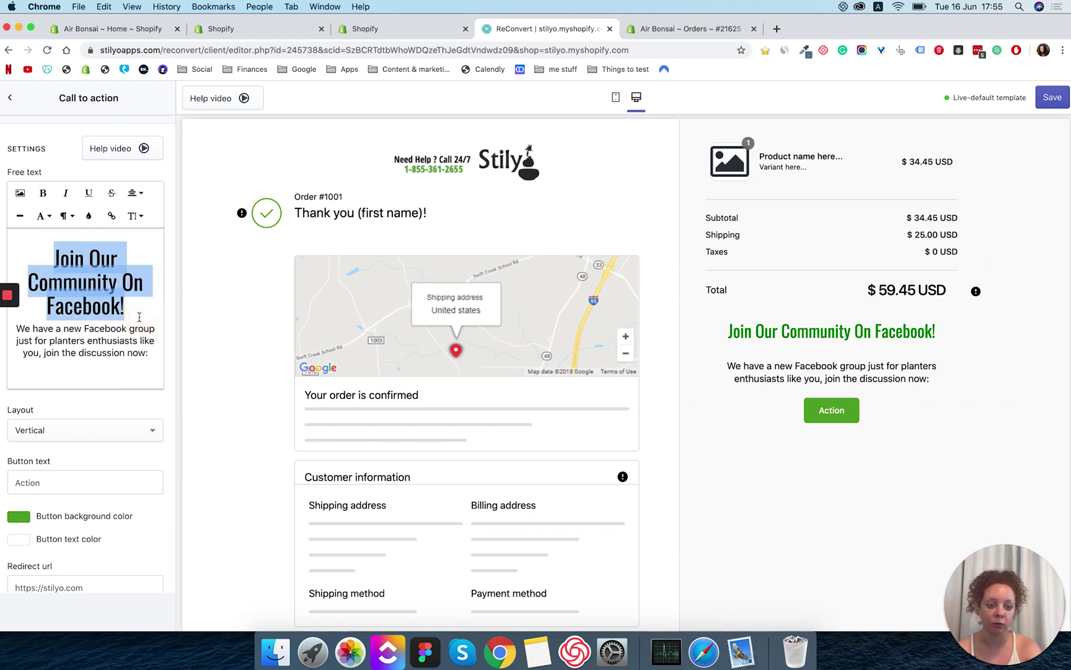
left_click(152, 317)
- Darken the heading's green to #065605
left_click_drag(127, 307, 87, 237)
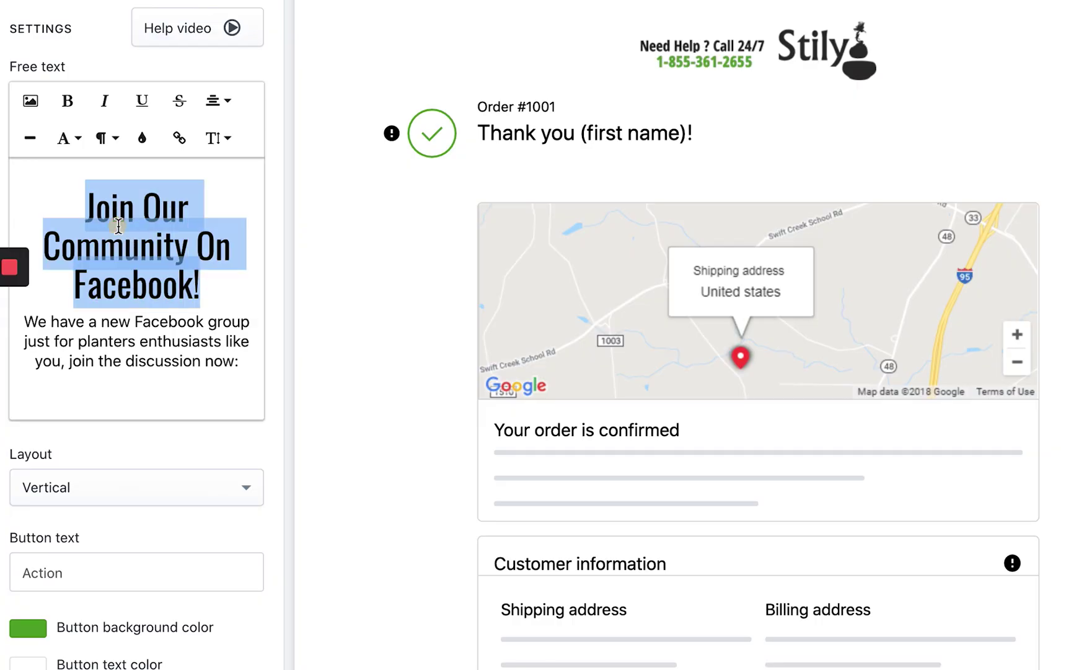
left_click(142, 138)
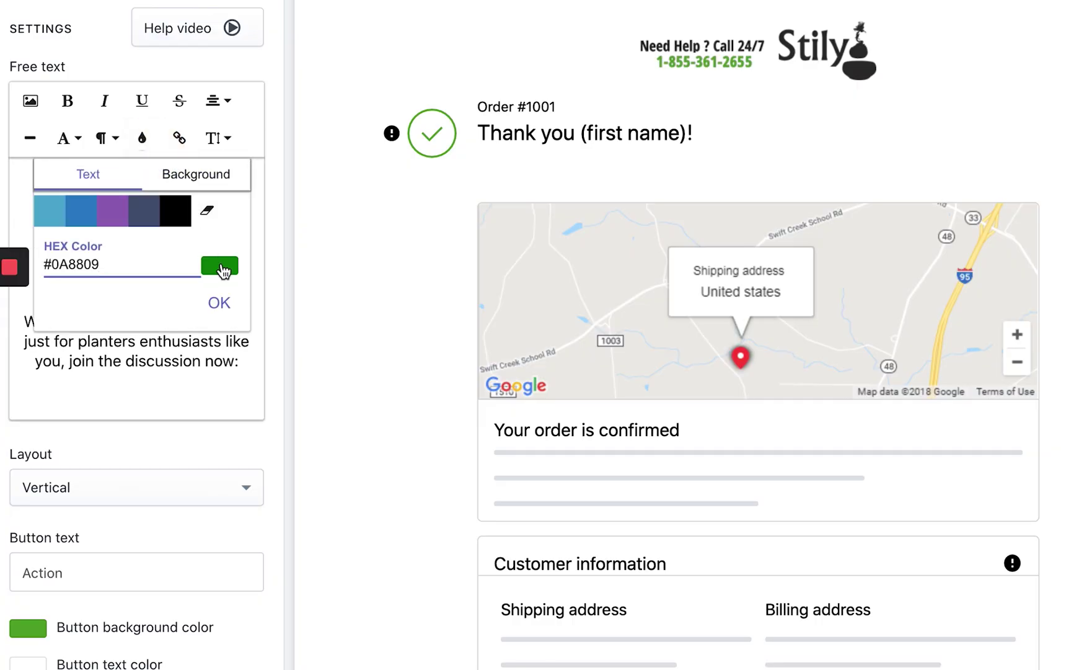
left_click(220, 266)
left_click_drag(363, 354, 366, 387)
left_click(177, 307)
left_click(218, 312)
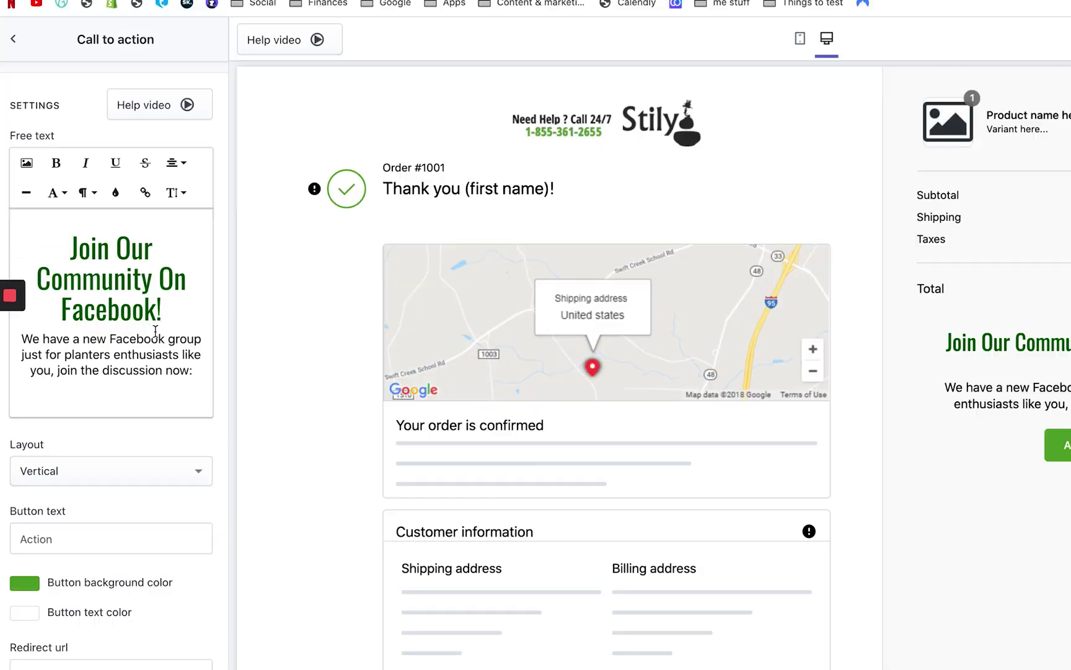
scroll(155, 330, "down", 3)
- Paste 'Join Our Group Now' as the button label, then replace Group with Community
left_click(82, 431)
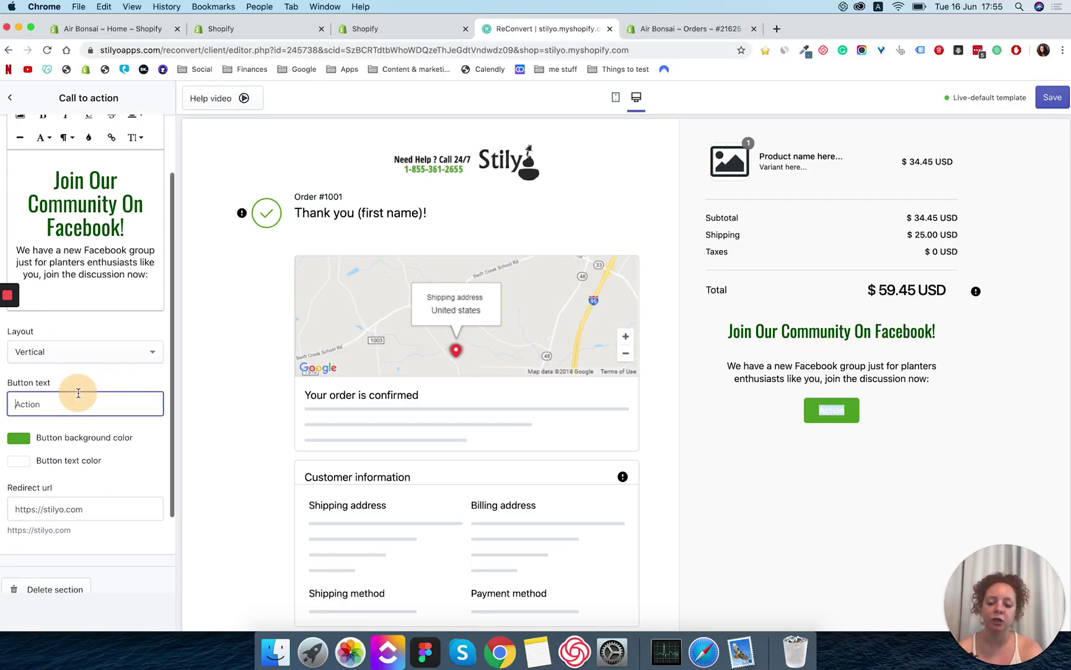
scroll(53, 405, "down", 2)
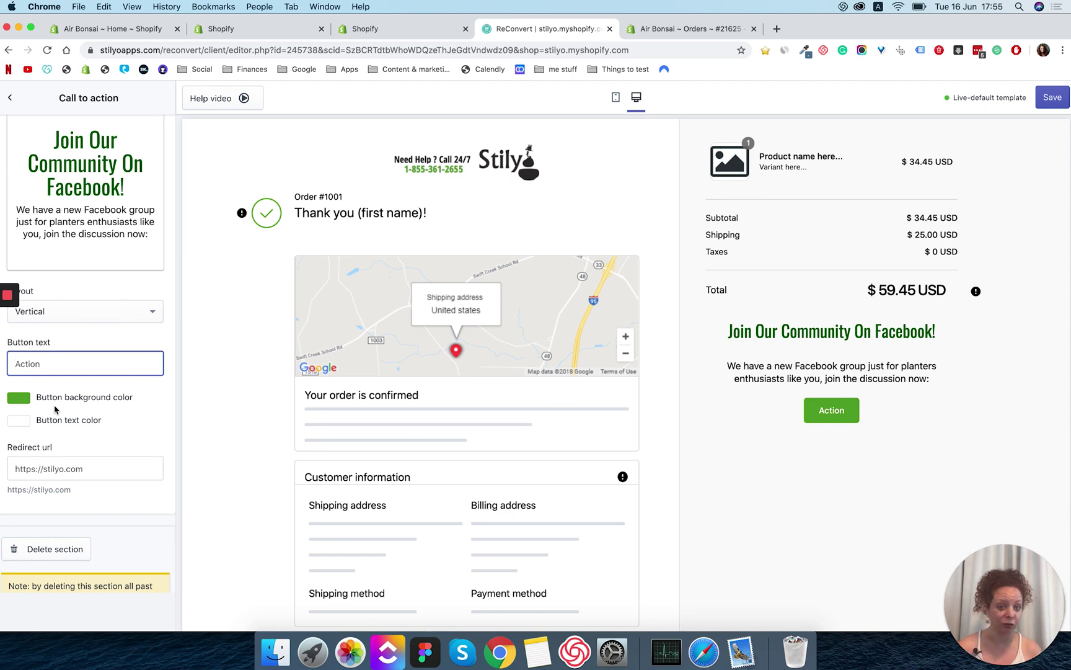
type("Join Our Group Now")
left_click_drag(74, 363, 58, 363)
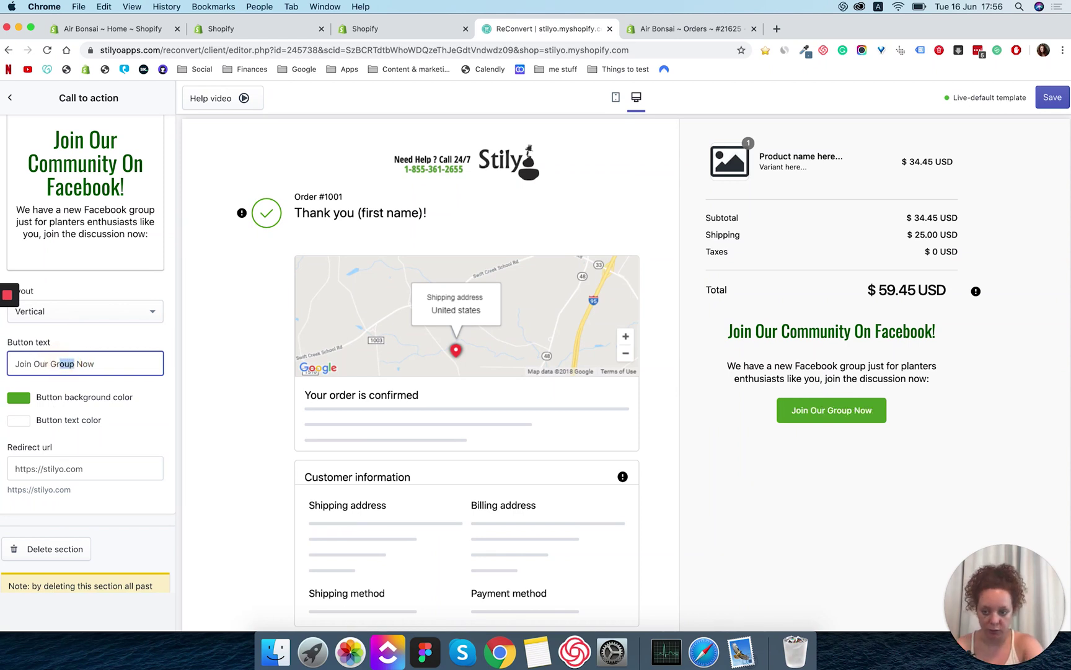
key("BackSpace")
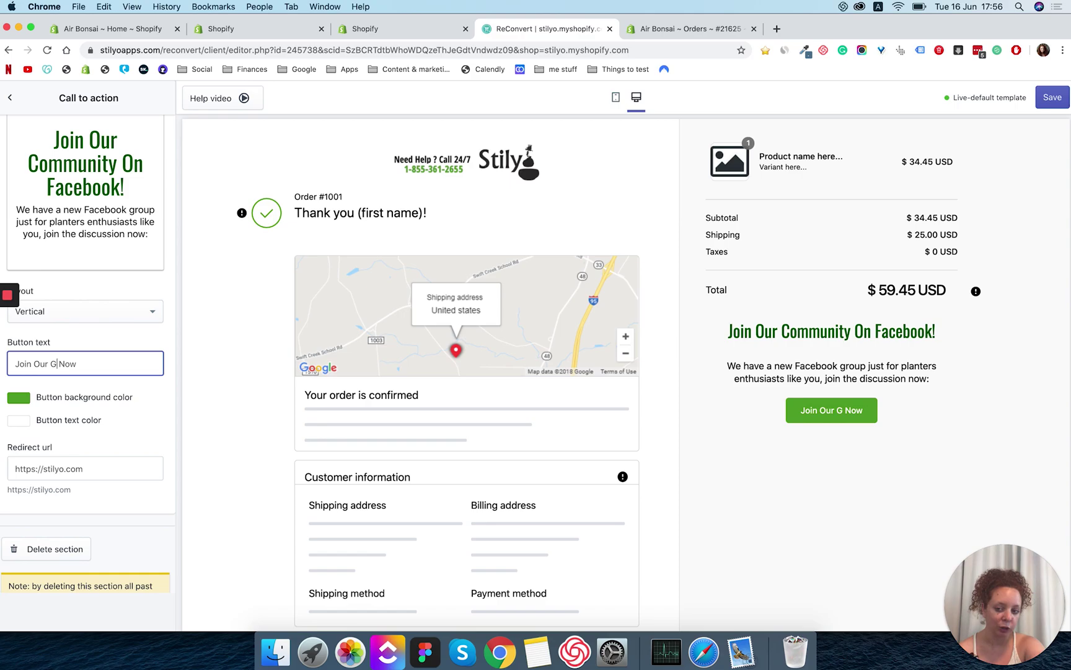
key("BackSpace")
type("Community")
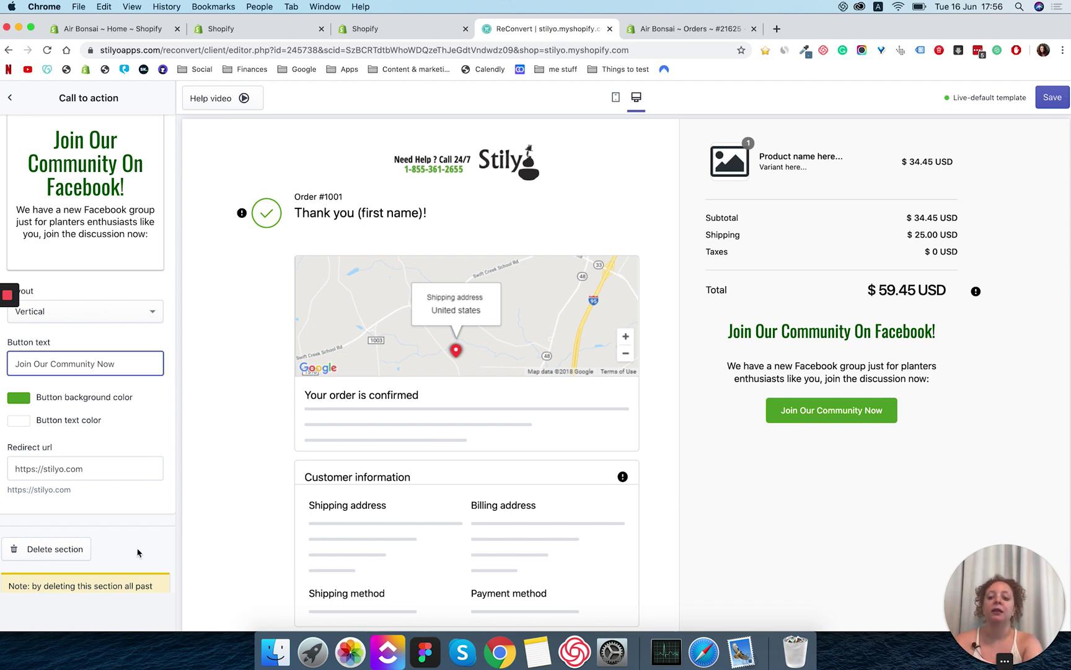
scroll(113, 454, "down", 3)
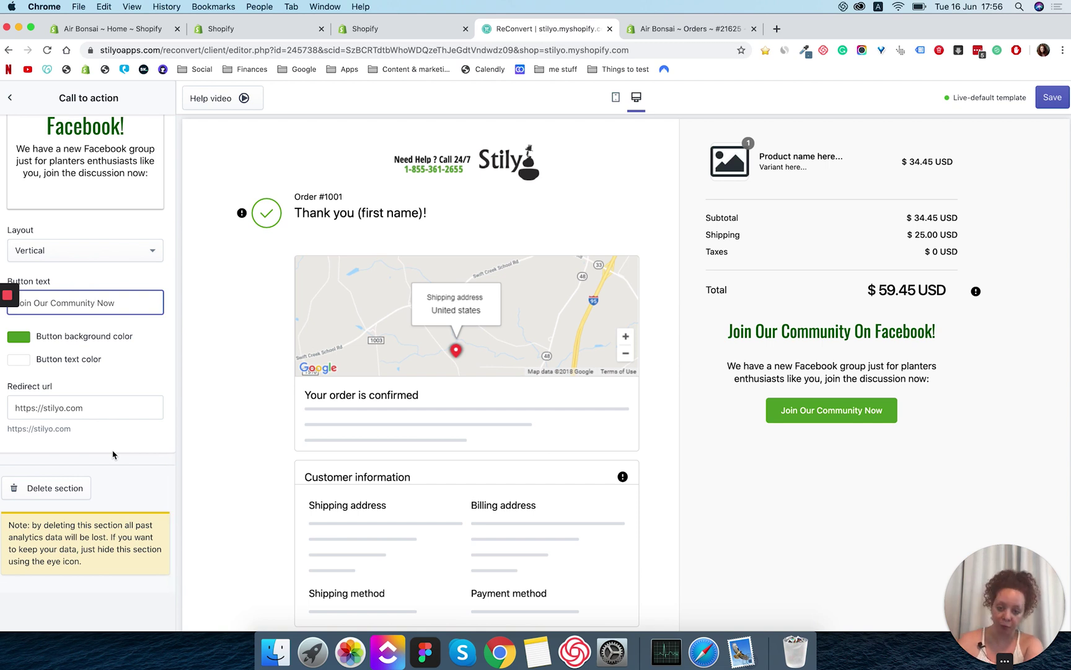
left_click(49, 406)
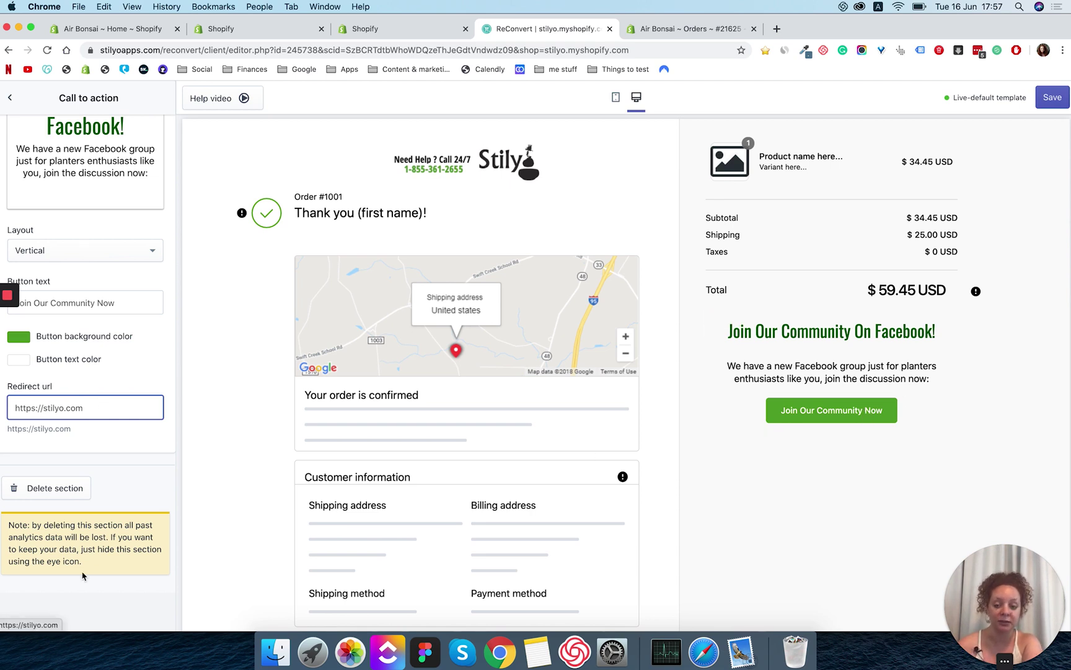
left_click_drag(90, 408, 12, 407)
left_click(33, 409)
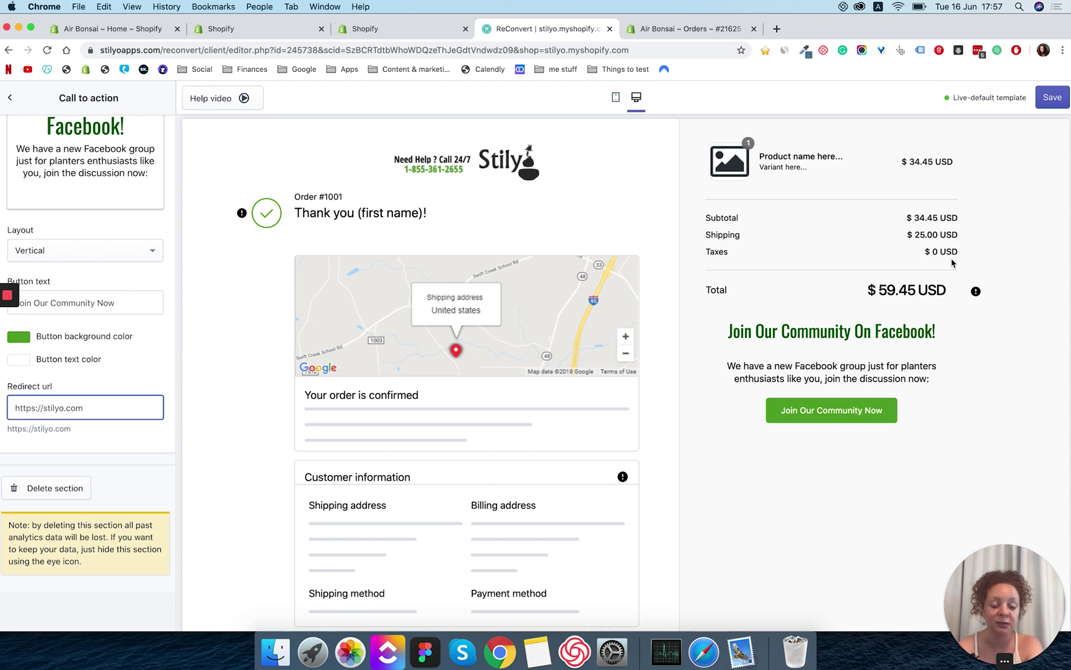
left_click(1049, 97)
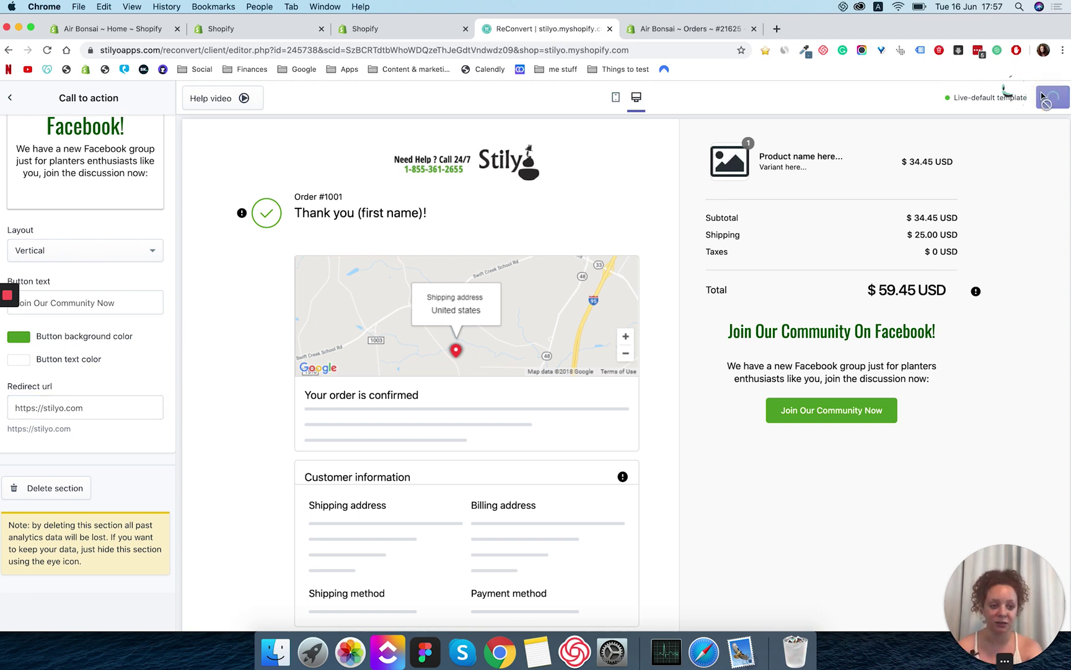
- Open a recent order's status page and check that Join Our Community Now leads to stilyo.com
left_click(10, 105)
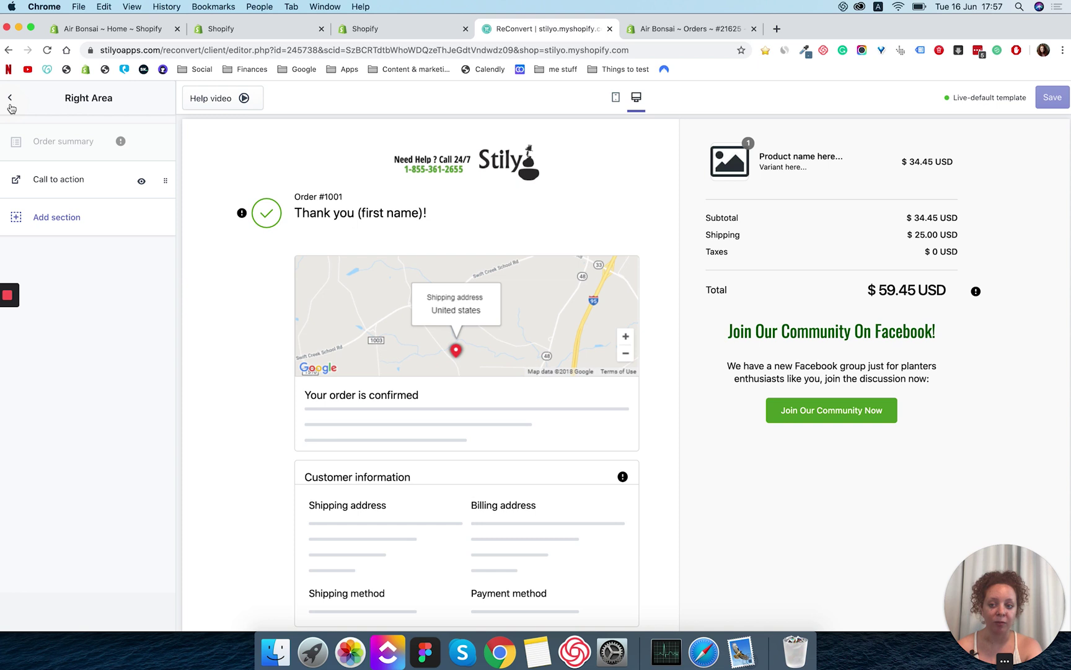
left_click(10, 99)
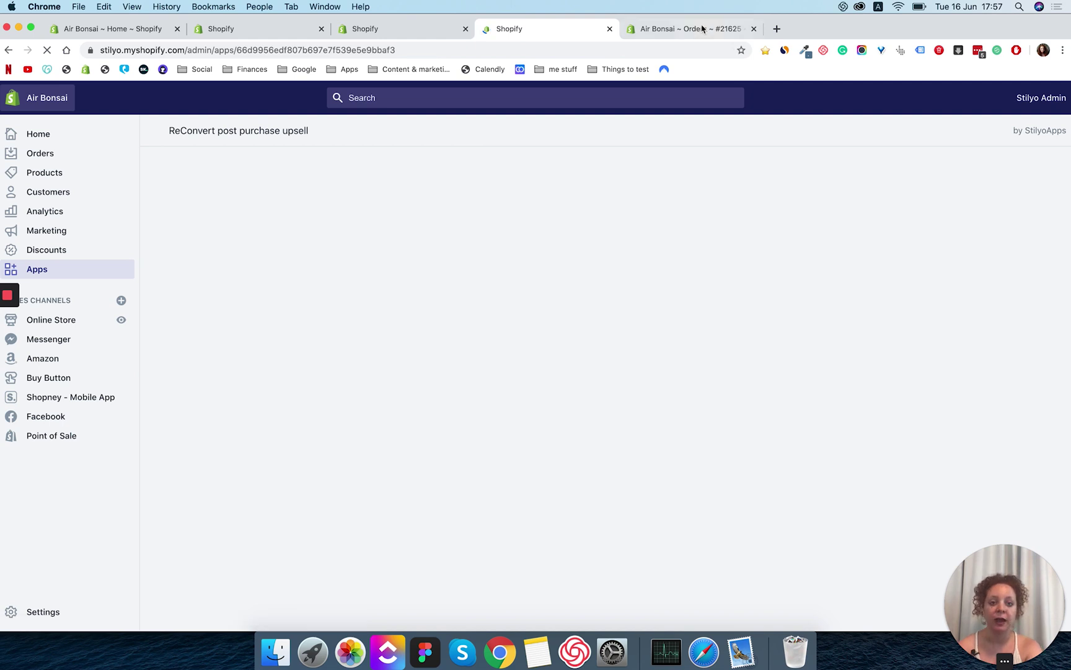
left_click(707, 28)
left_click(264, 254)
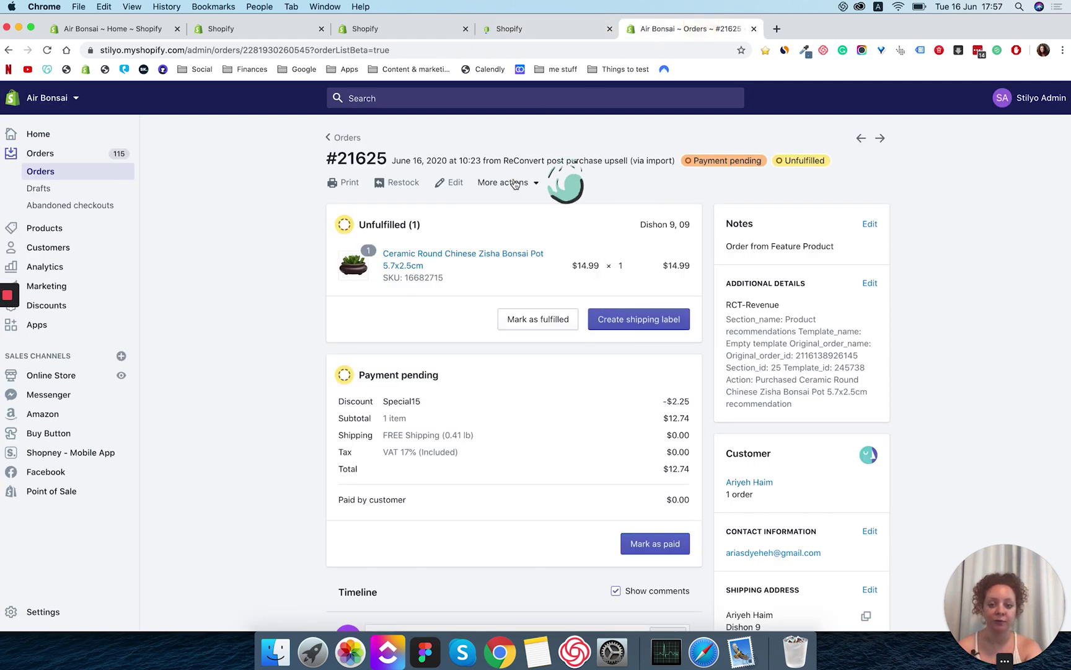
left_click(535, 183)
left_click(514, 279)
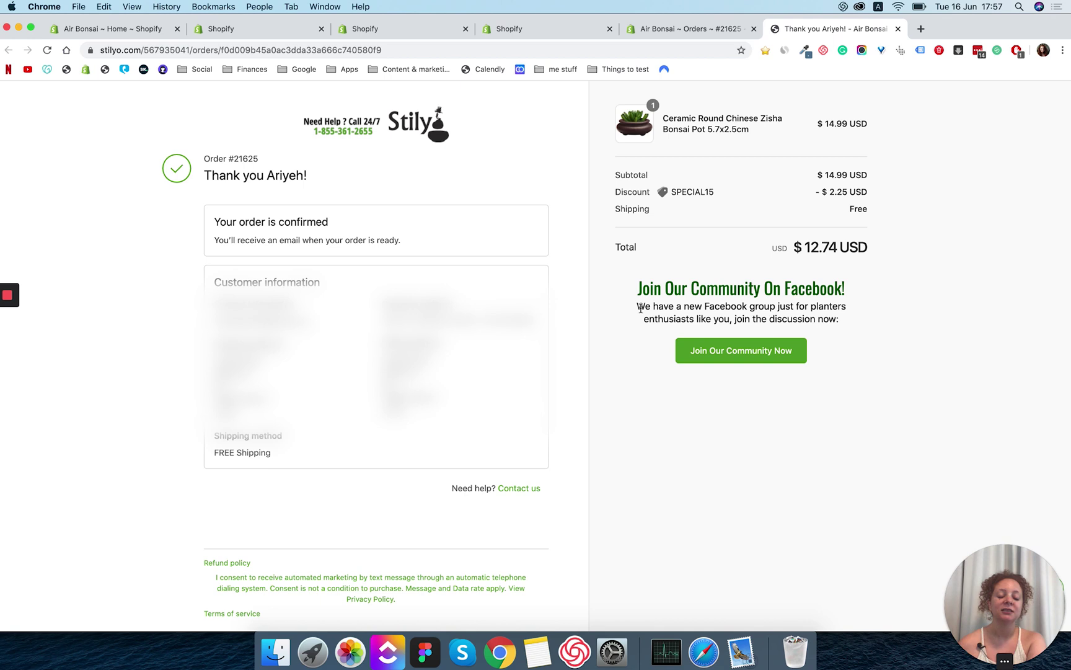
left_click(772, 355)
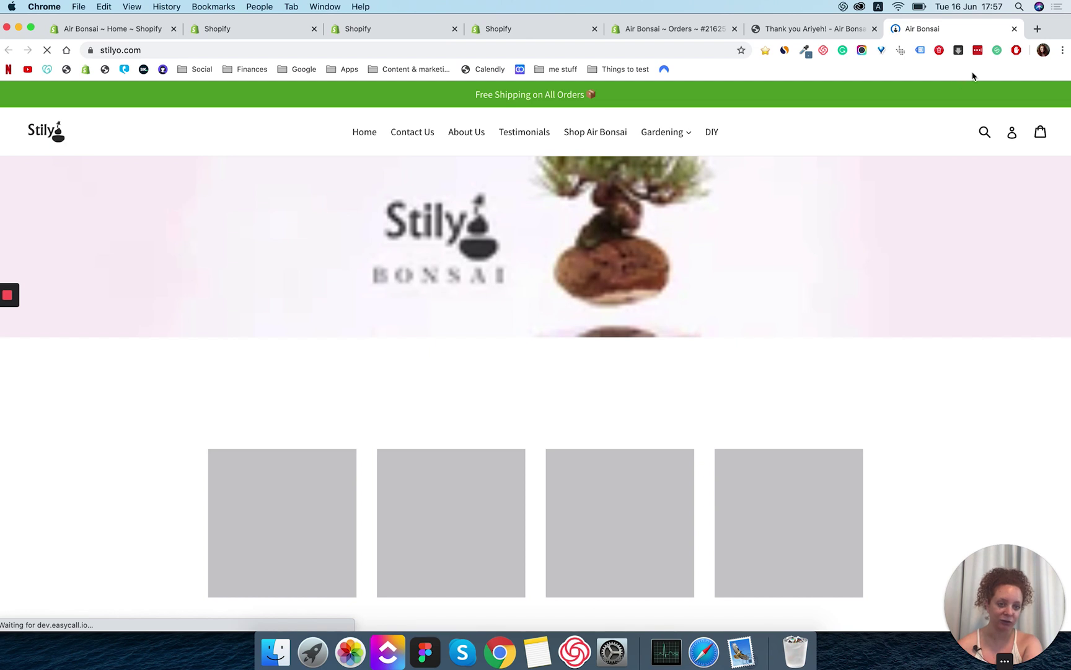
key("super+w")
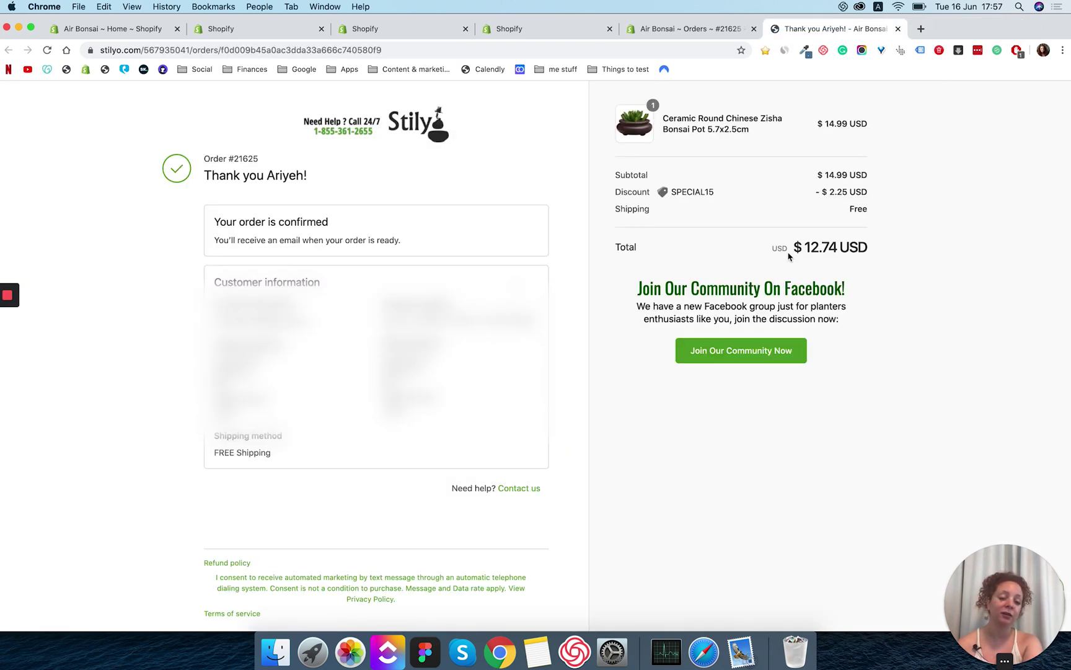
- Scroll ReConvert's dashboard to Element wise data and highlight the Call to action row (1 impression, 0 clicks)
left_click(538, 31)
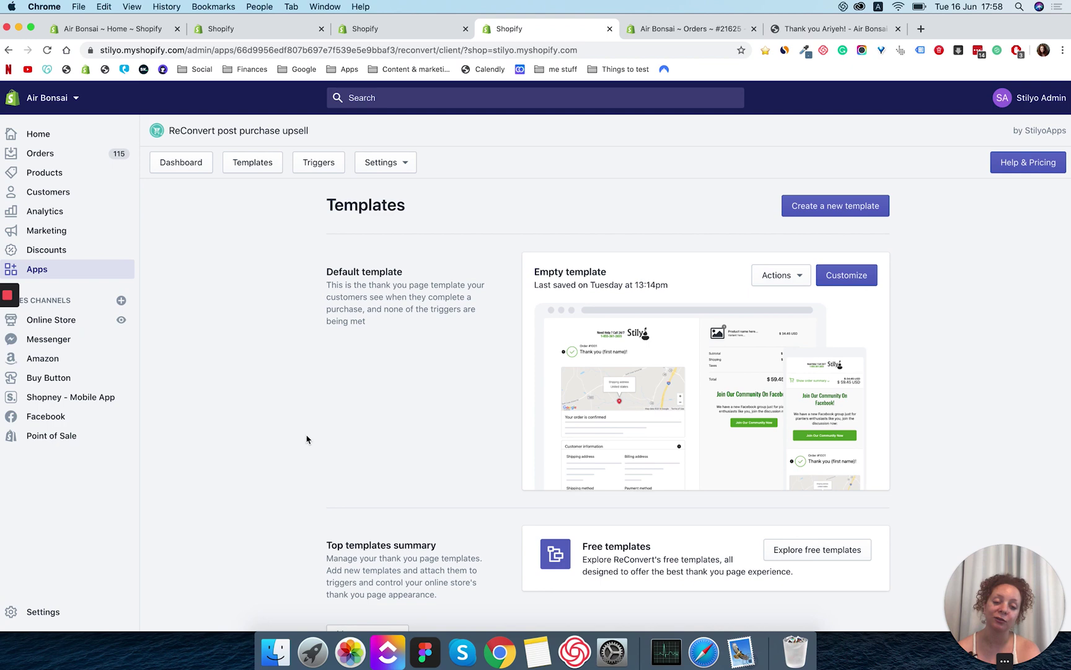
scroll(306, 439, "down", 20)
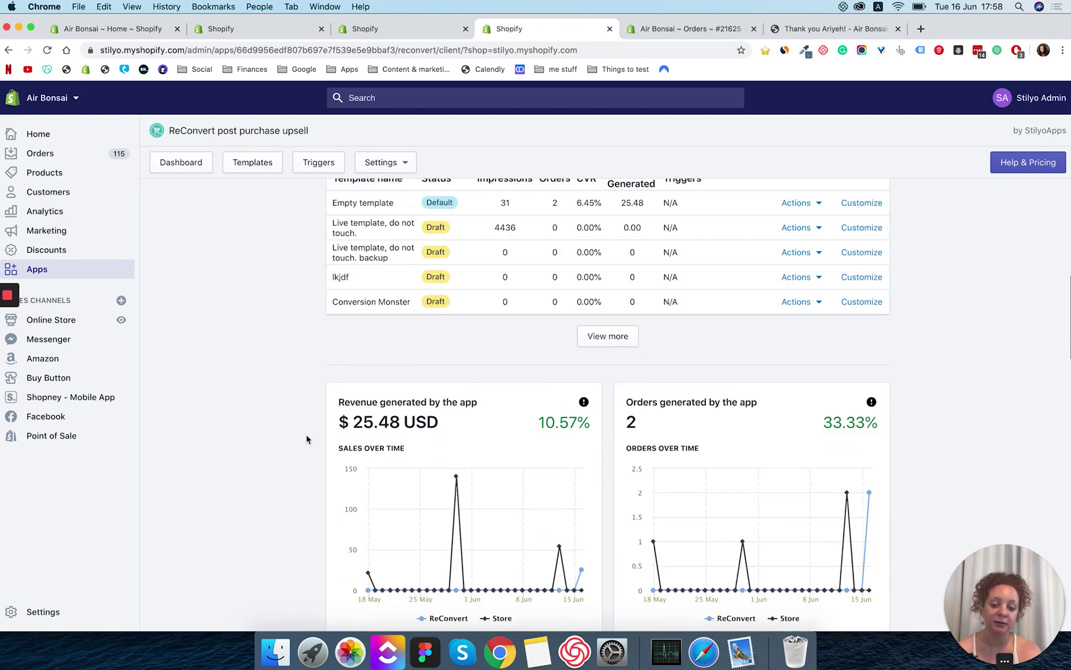
scroll(306, 439, "down", 4)
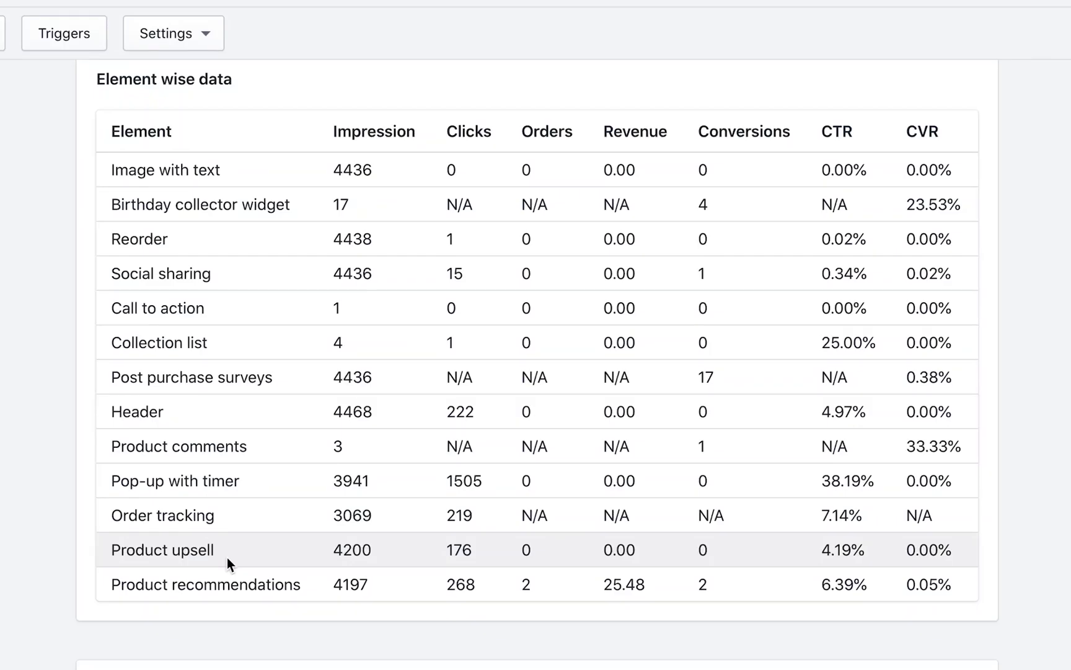
left_click(117, 307)
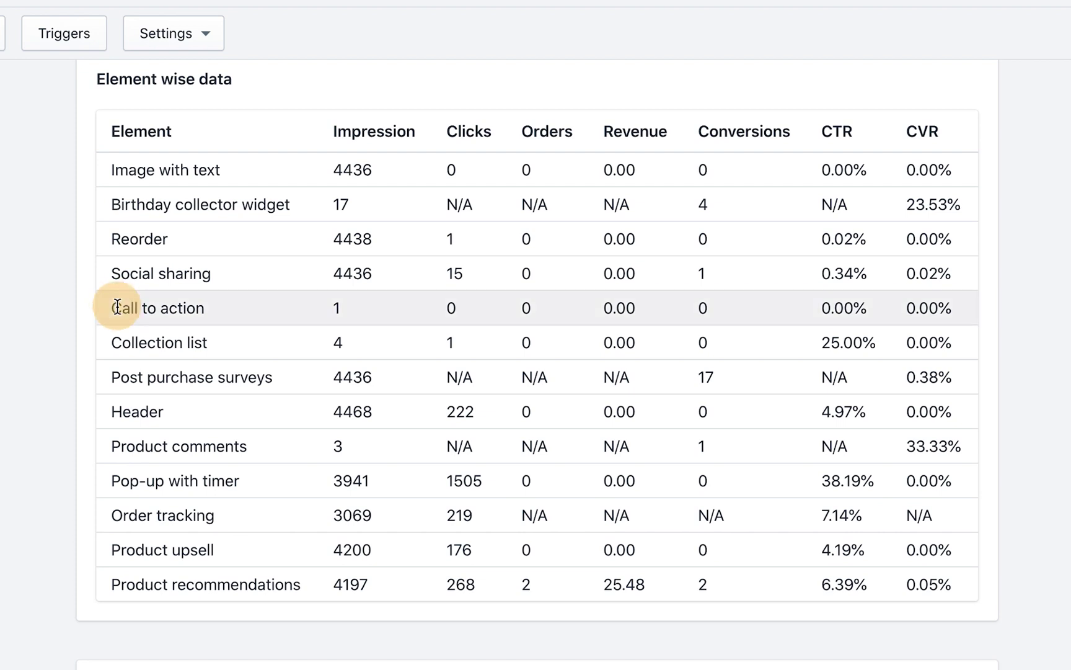
left_click_drag(112, 306, 390, 308)
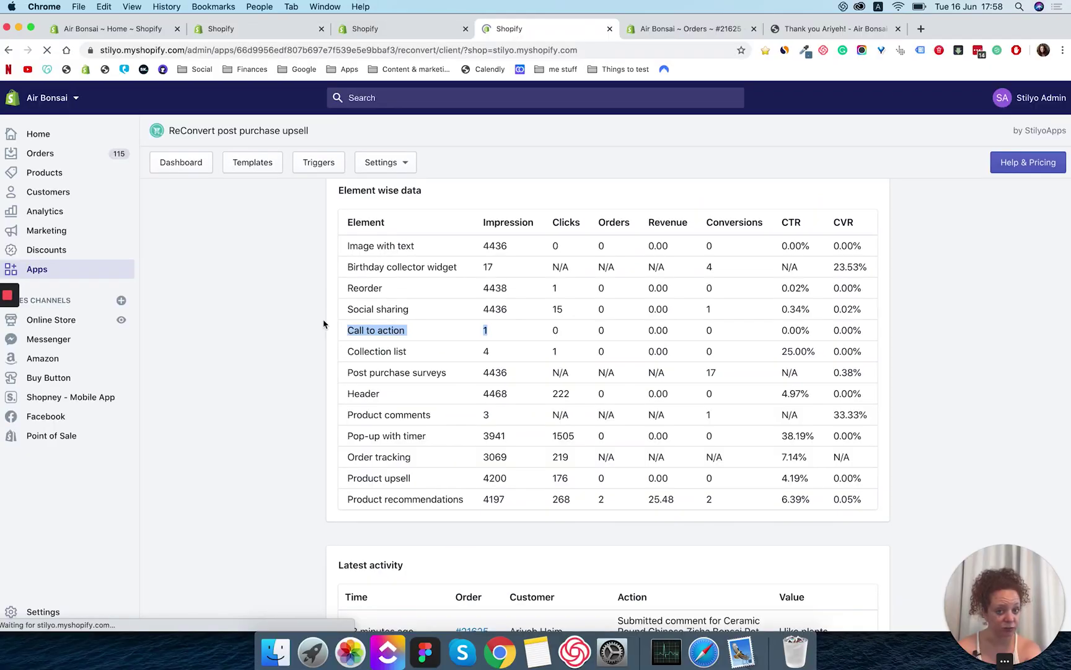
- Reload the analytics and check the Call to action row: 1 click, 100.00% CTR, 0 orders
key("super+r")
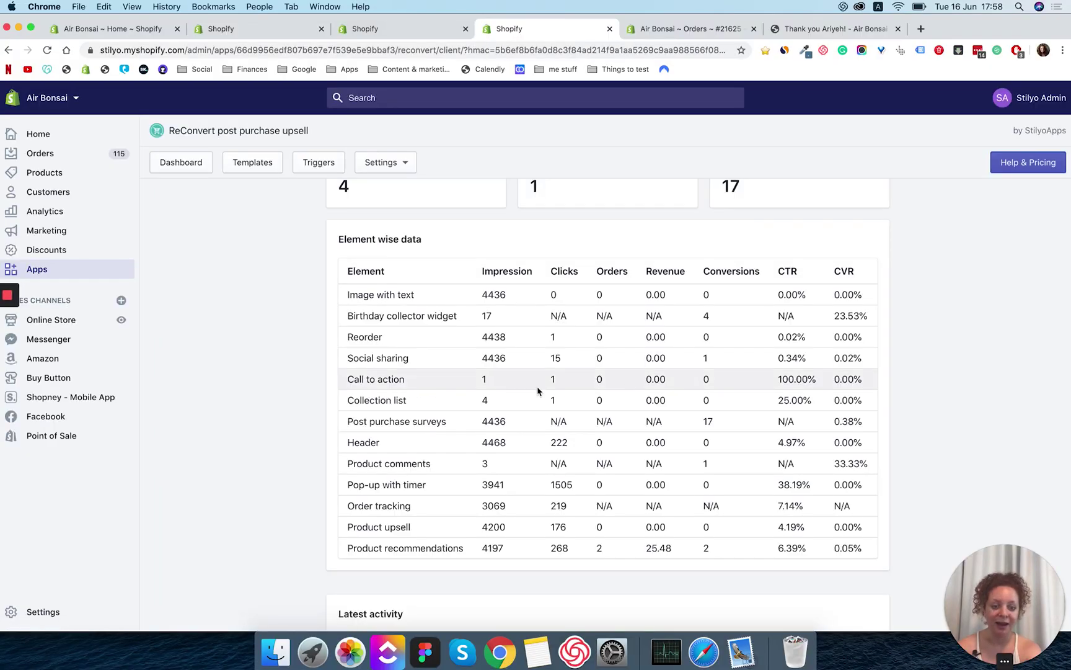
double_click(554, 380)
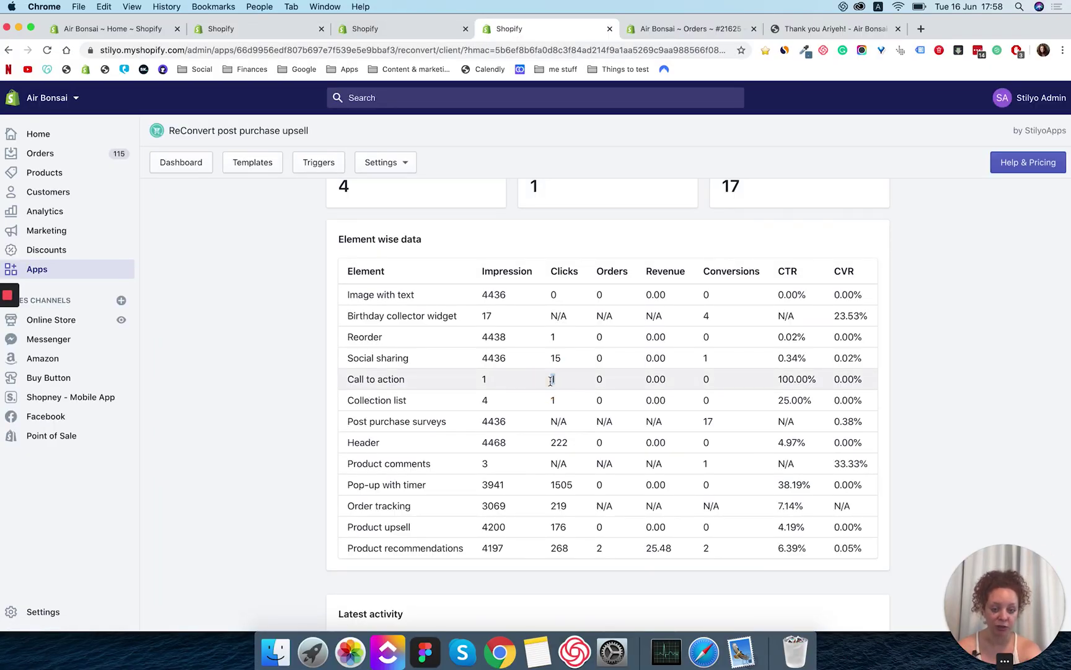
left_click(551, 381)
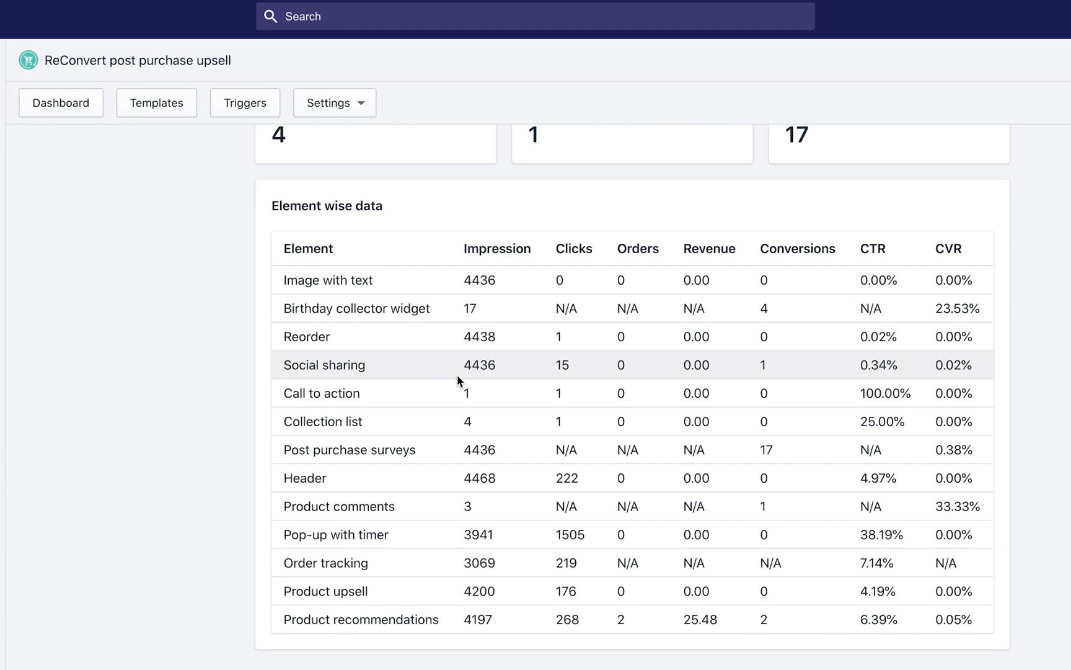
double_click(620, 395)
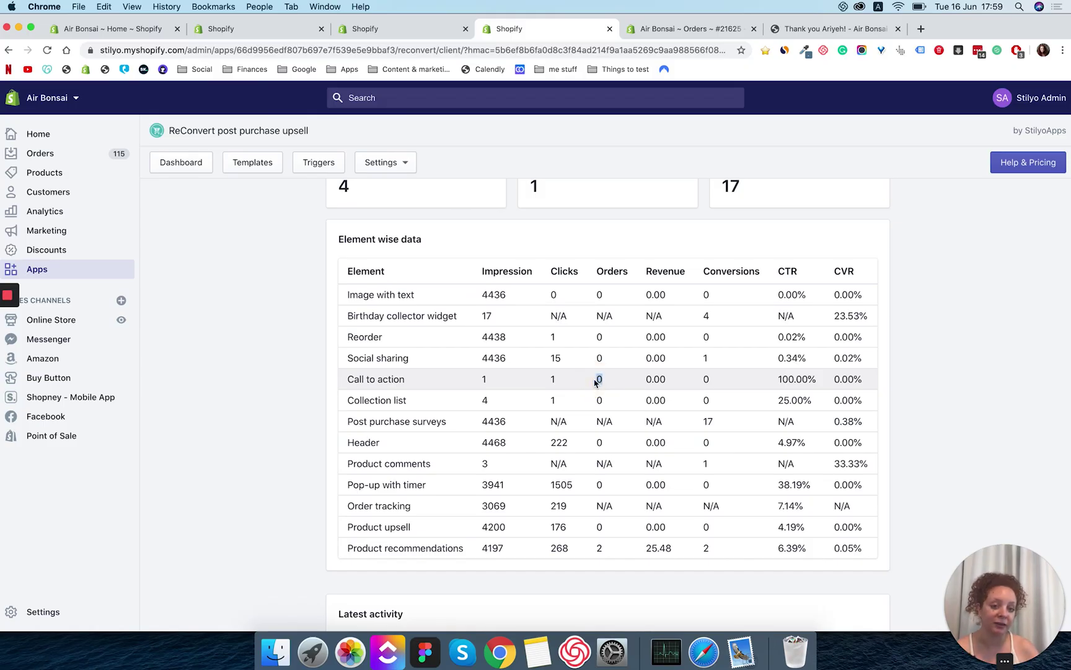